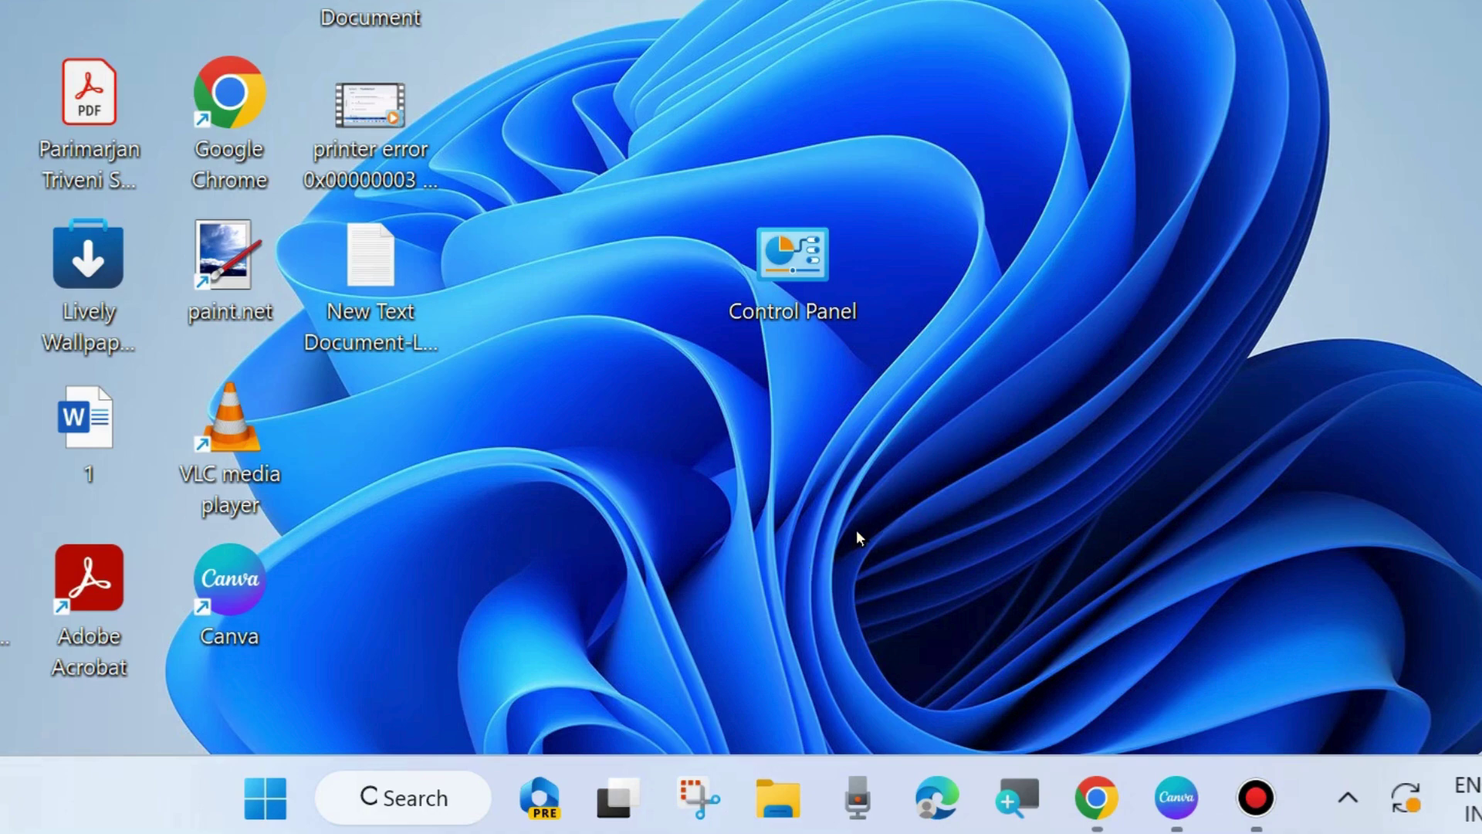
Launch Microsoft Edge from its taskbar icon, opening a new tab page.
left_click(935, 795)
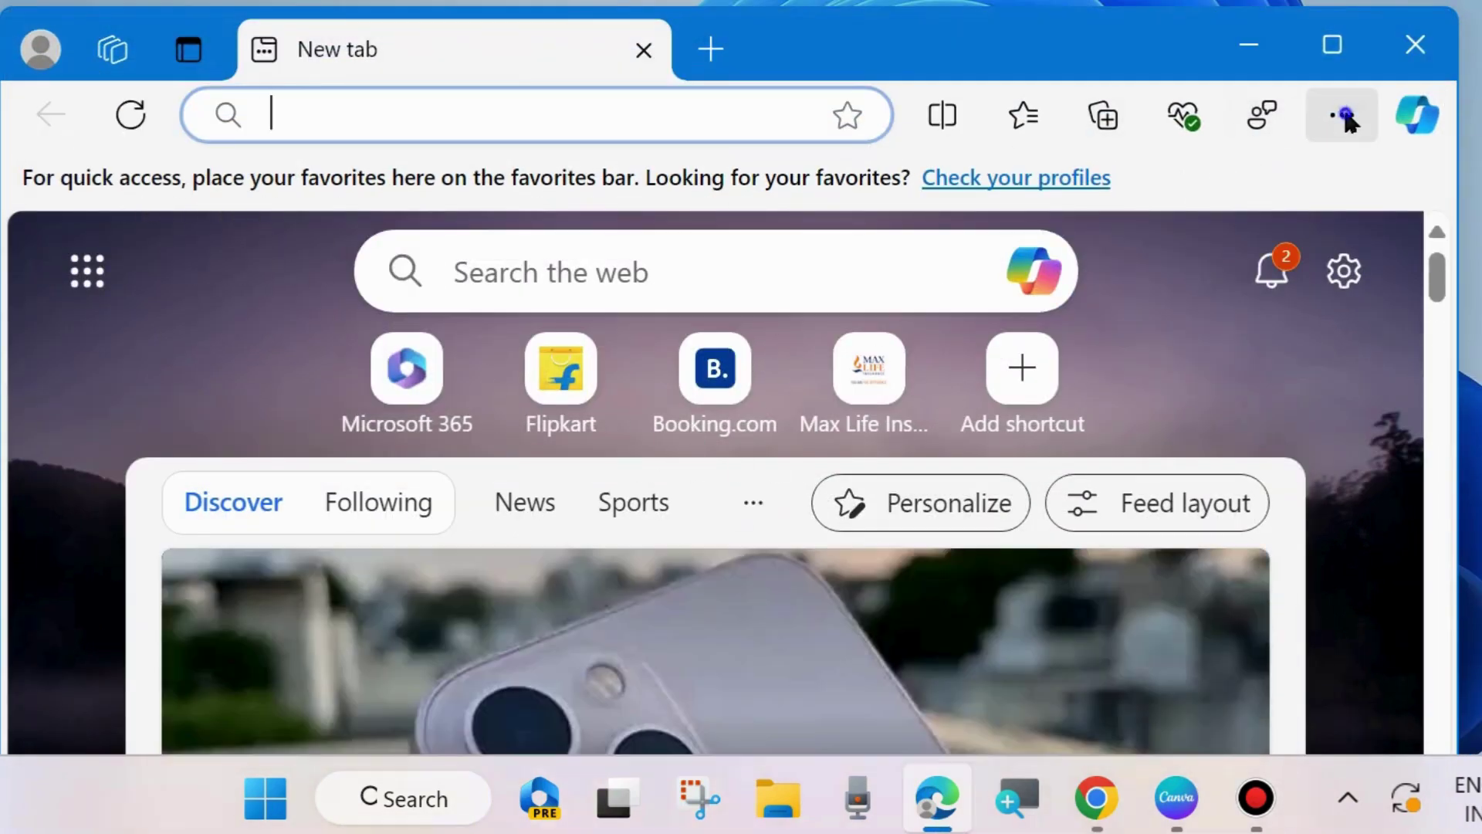
Go to Edge Settings > Privacy, search, and services, showing Delete browsing data.
left_click(1344, 117)
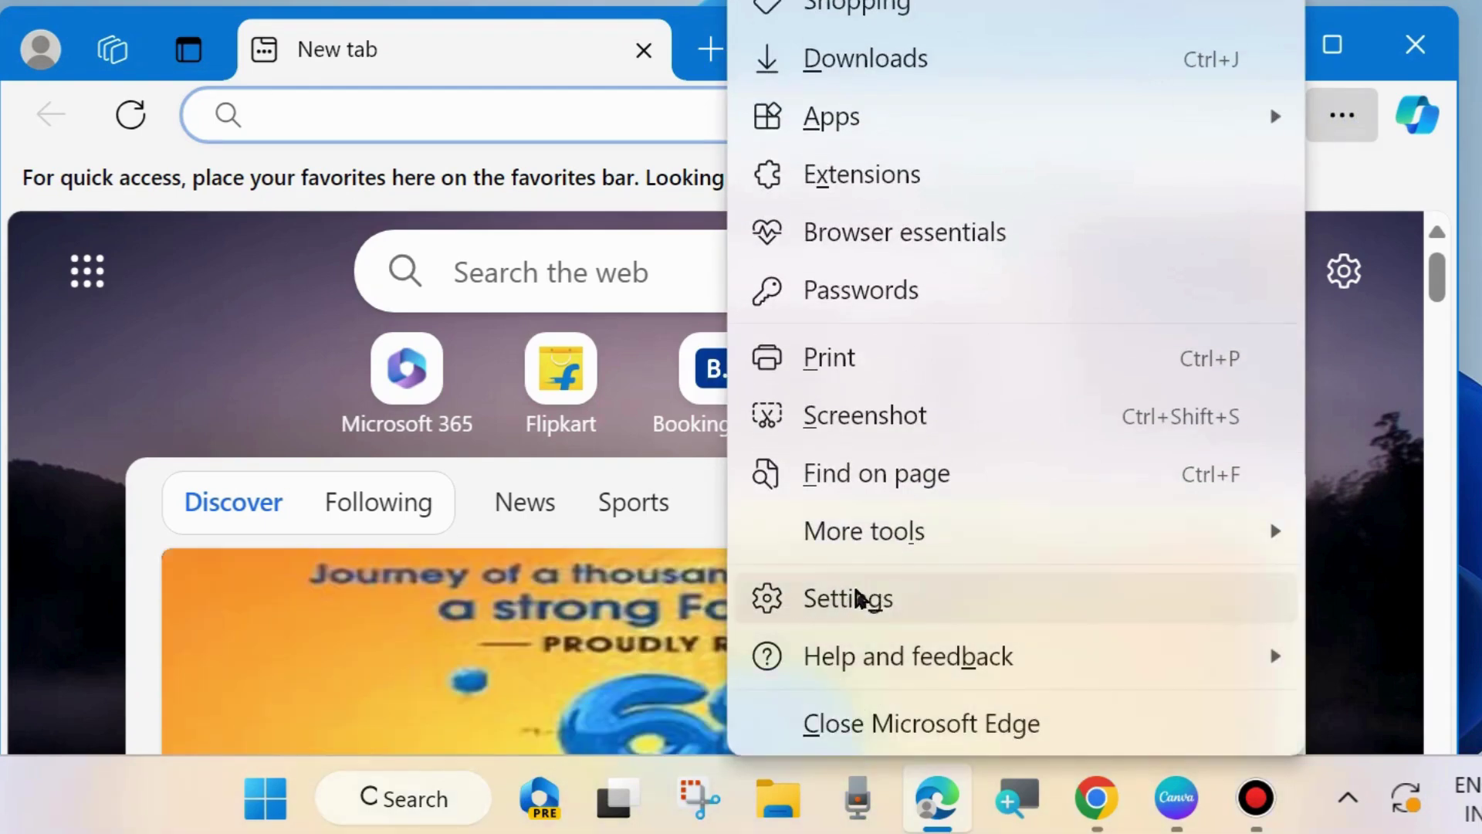
left_click(860, 597)
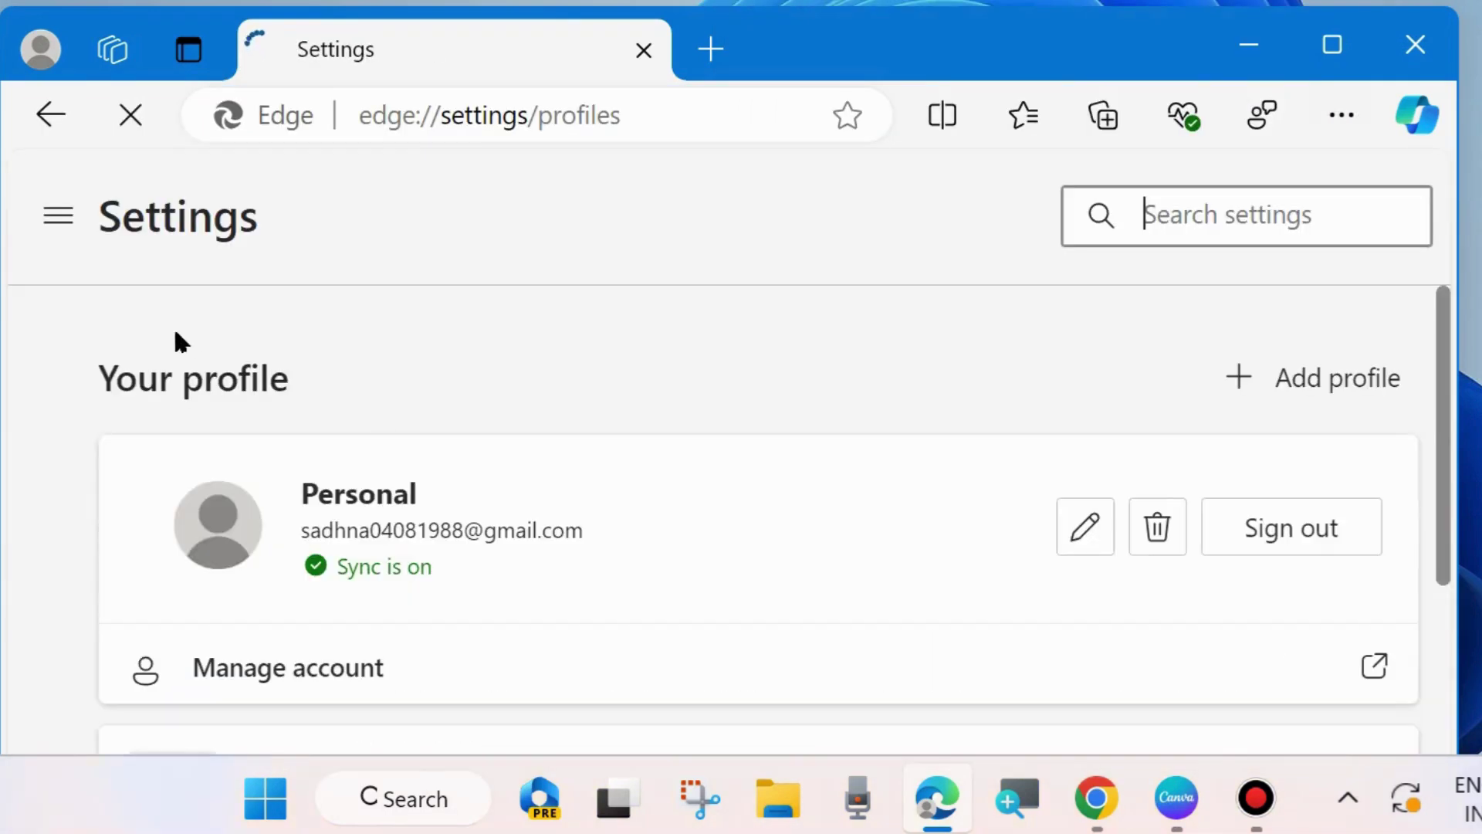
left_click(66, 225)
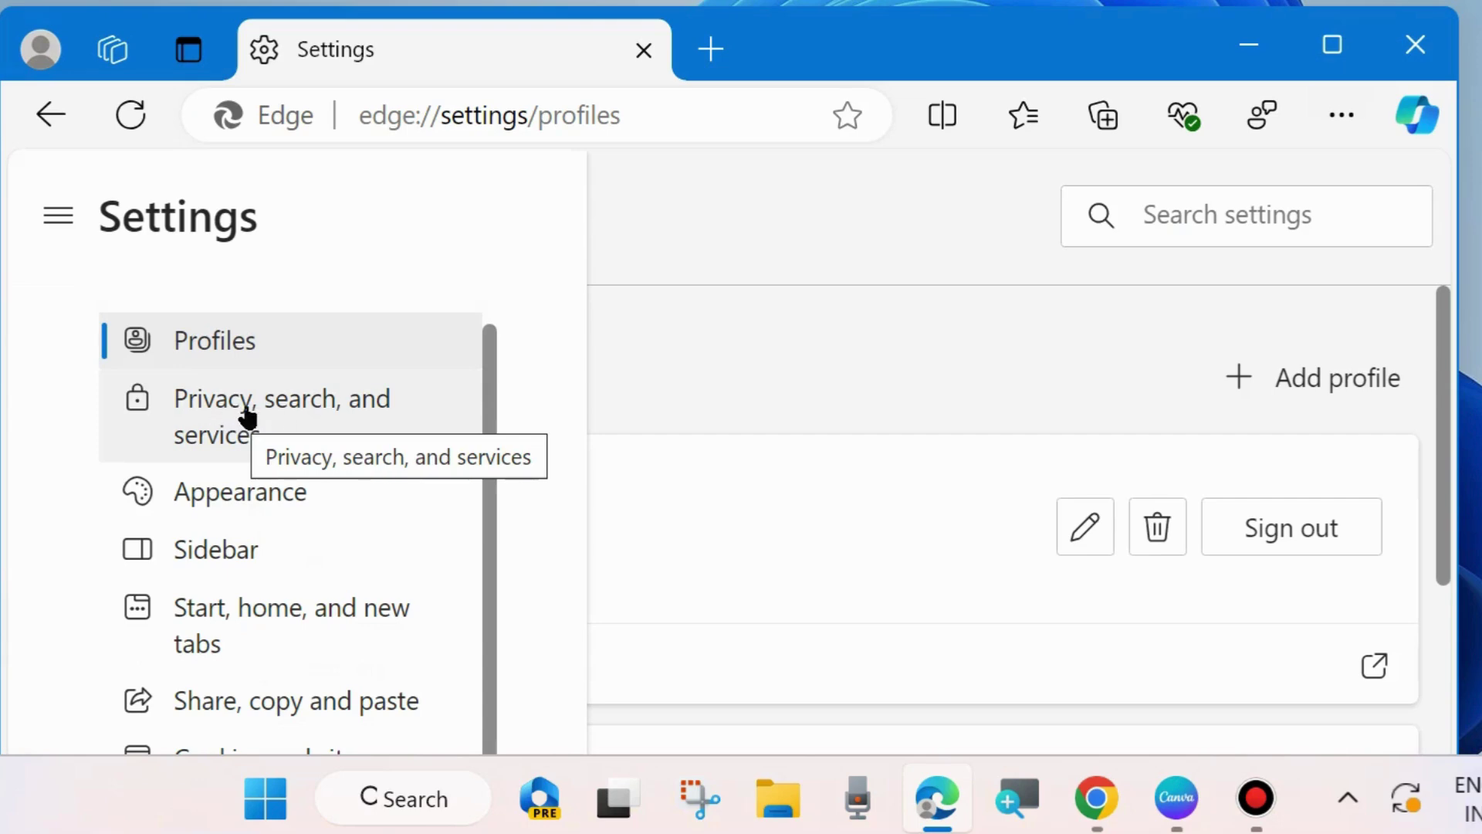
left_click(247, 418)
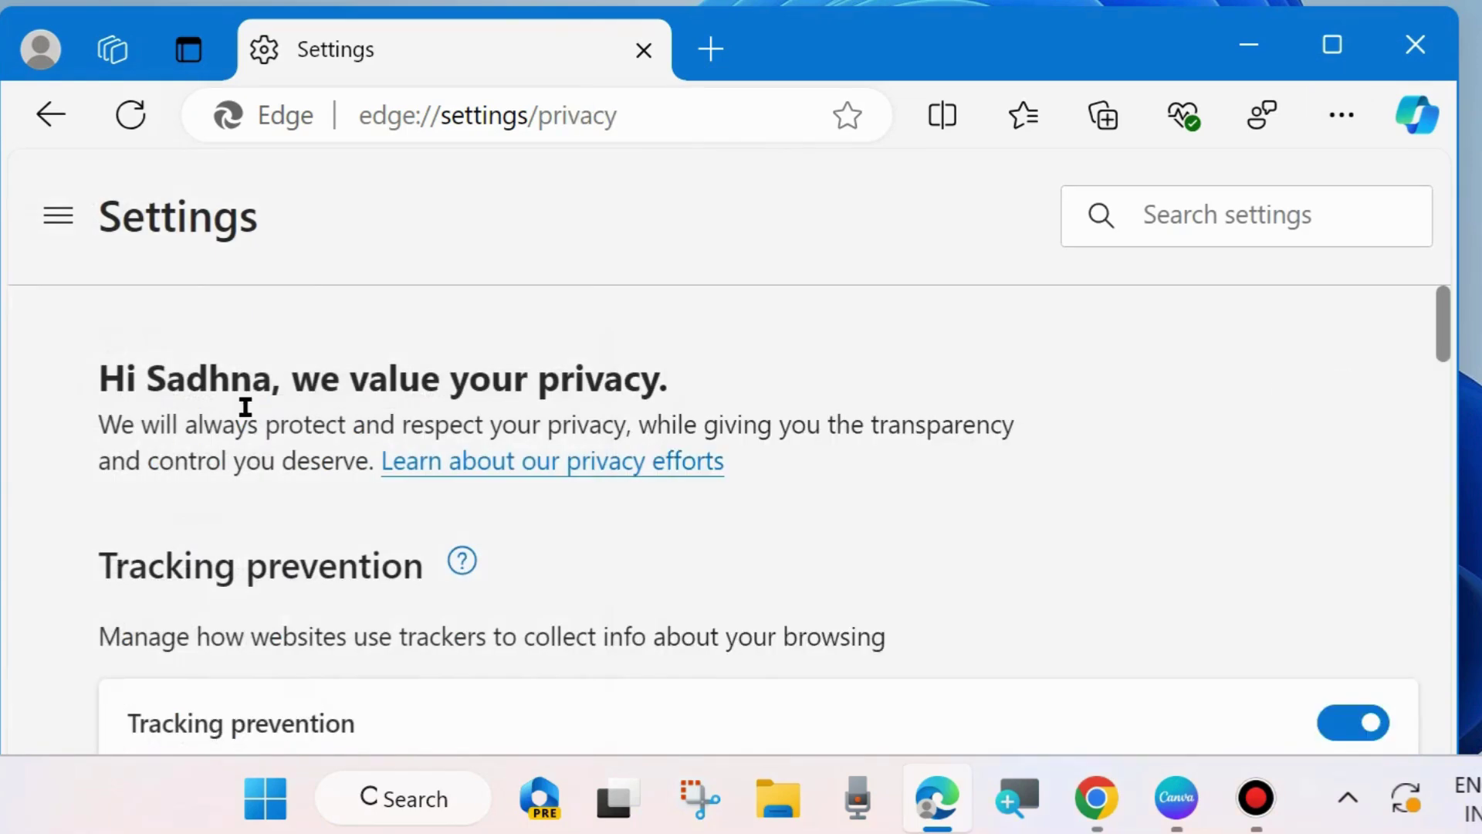
scroll(395, 464, "down", 2)
scroll(395, 465, "down", 3)
scroll(394, 467, "down", 2)
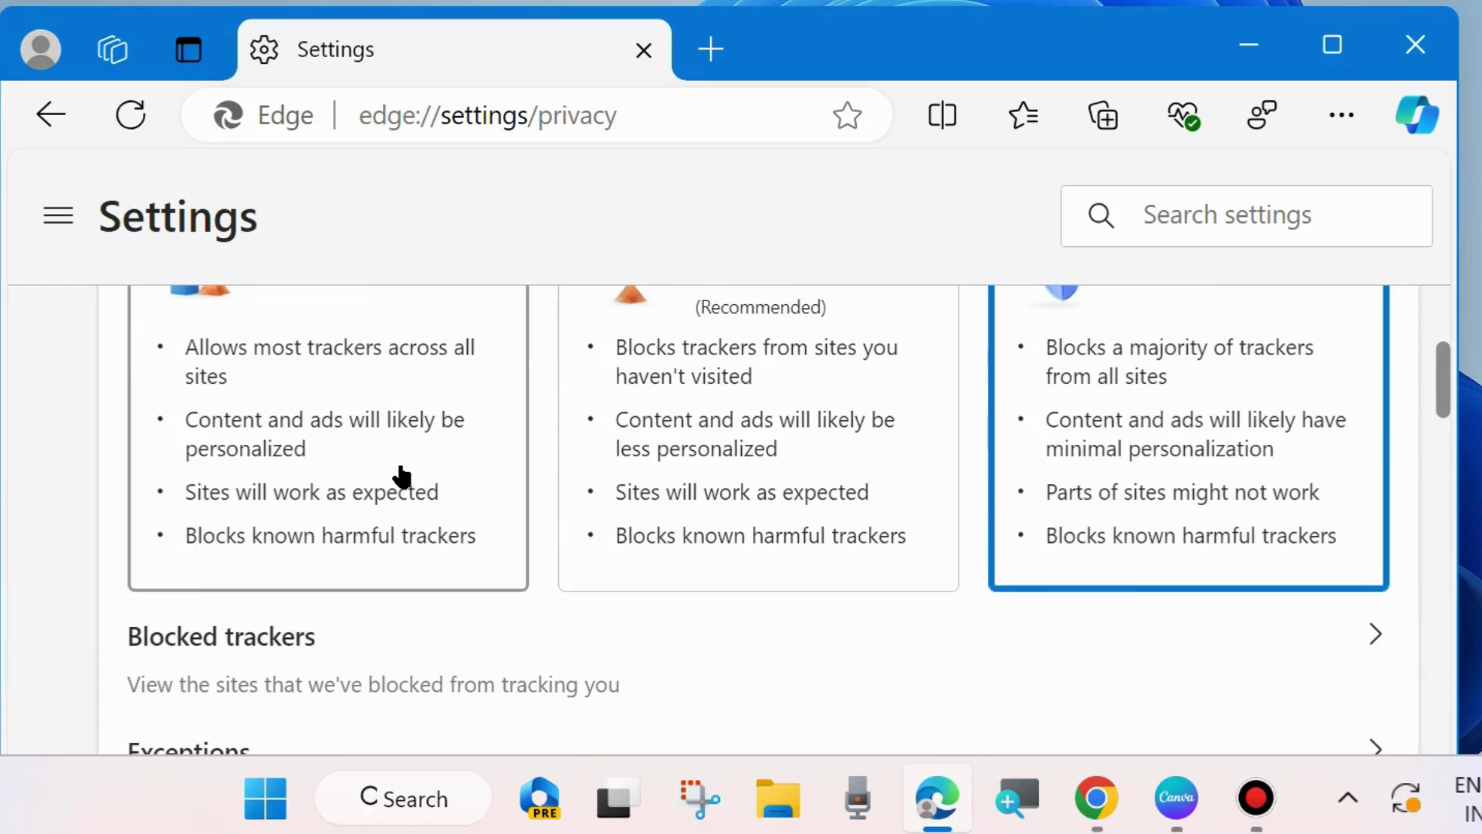
scroll(401, 474, "down", 2)
scroll(401, 475, "down", 2)
scroll(401, 475, "down", 2)
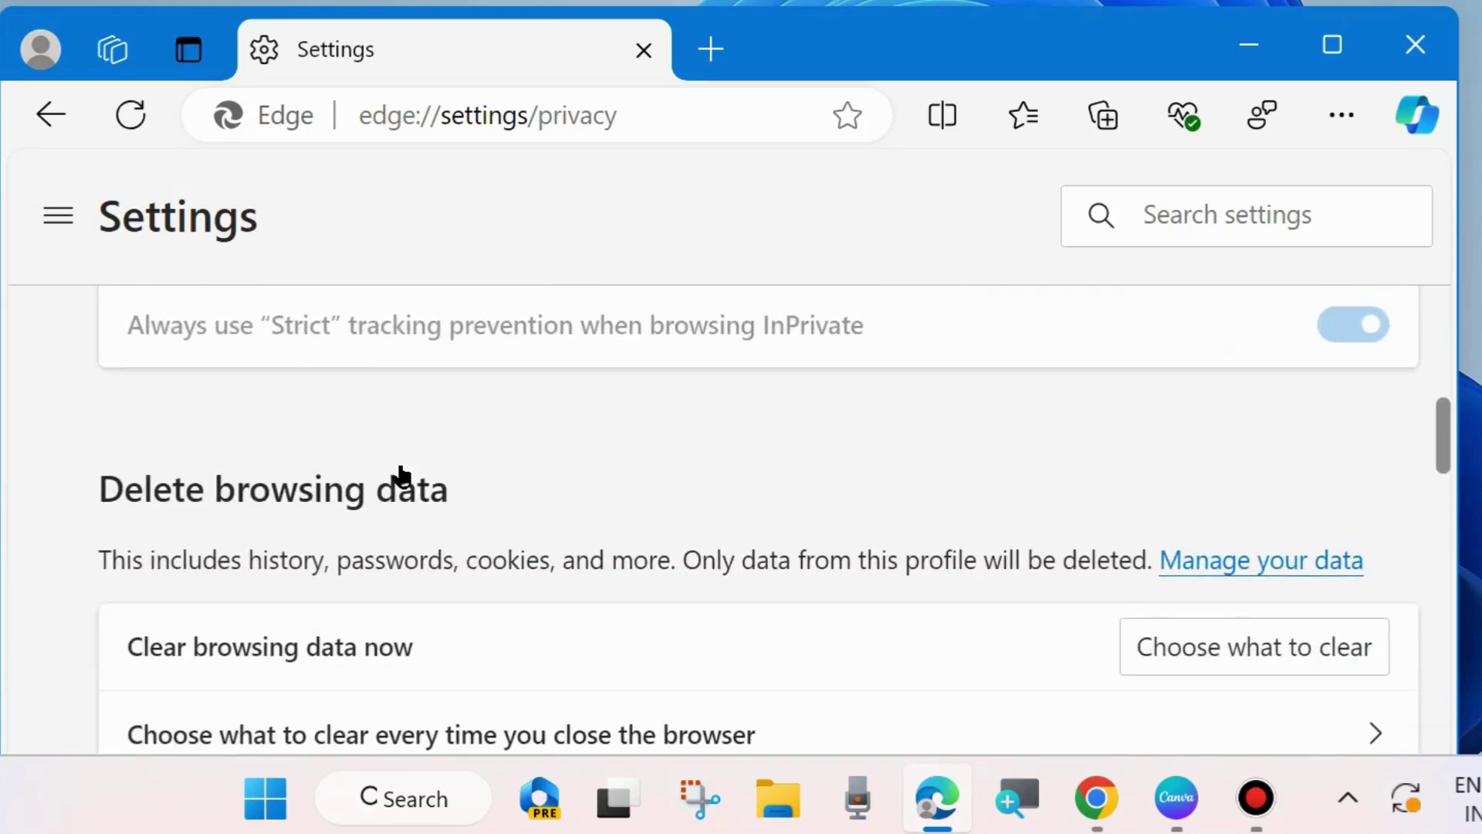
scroll(402, 474, "down", 2)
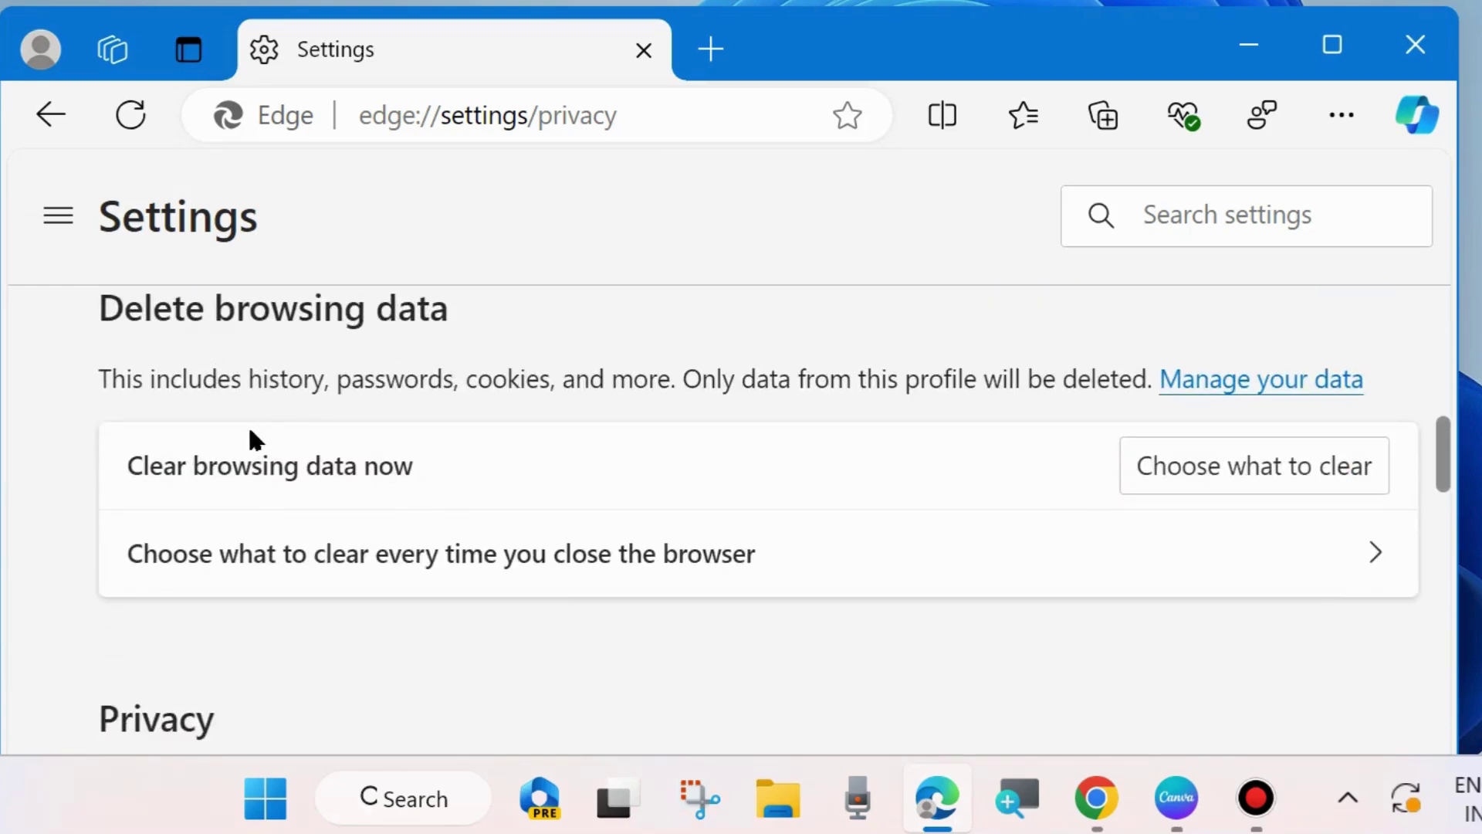
Clear all-time history, download history, cookies and cached files from Edge.
left_click(1240, 472)
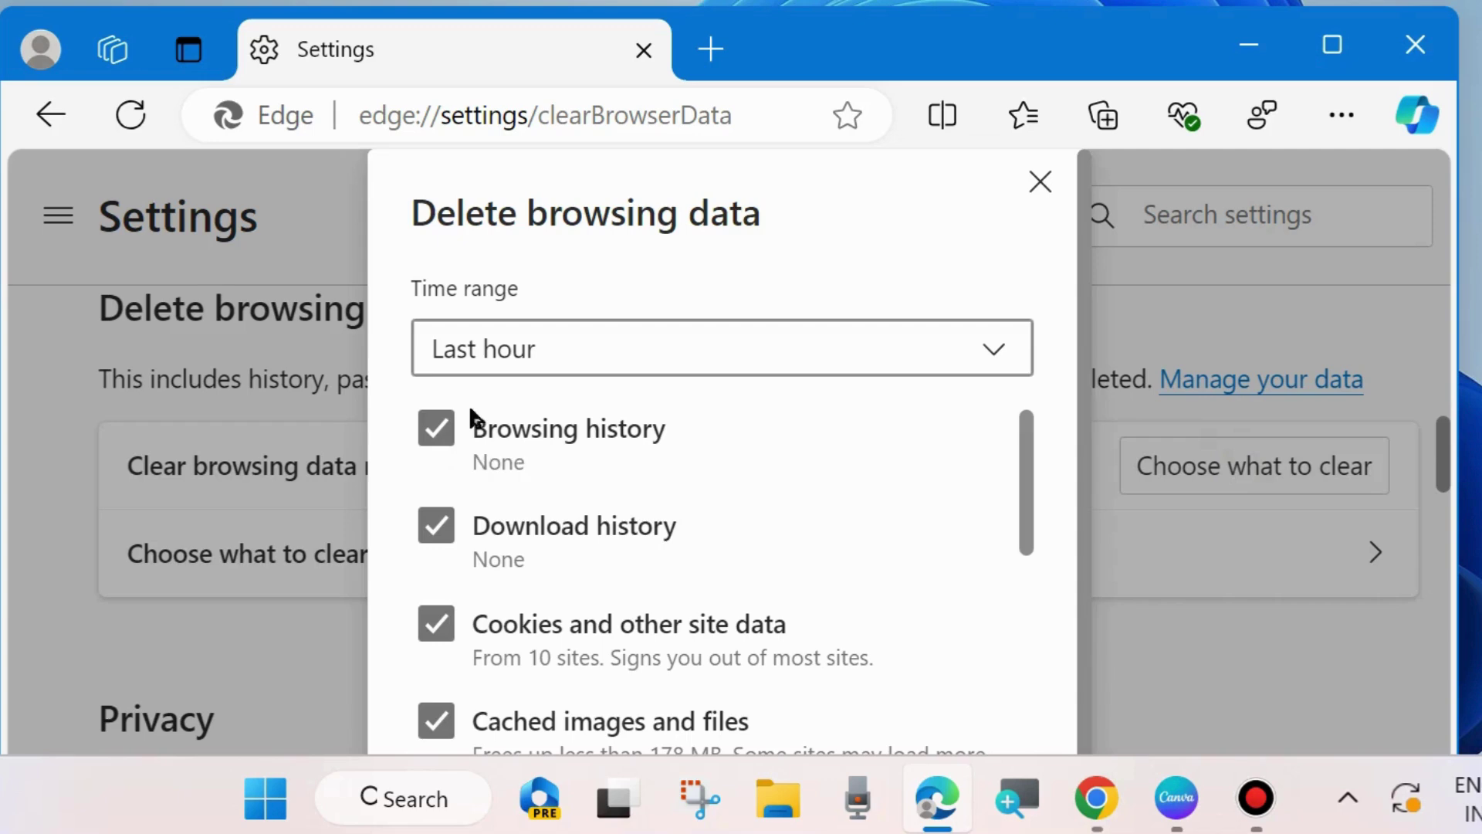
left_click(899, 366)
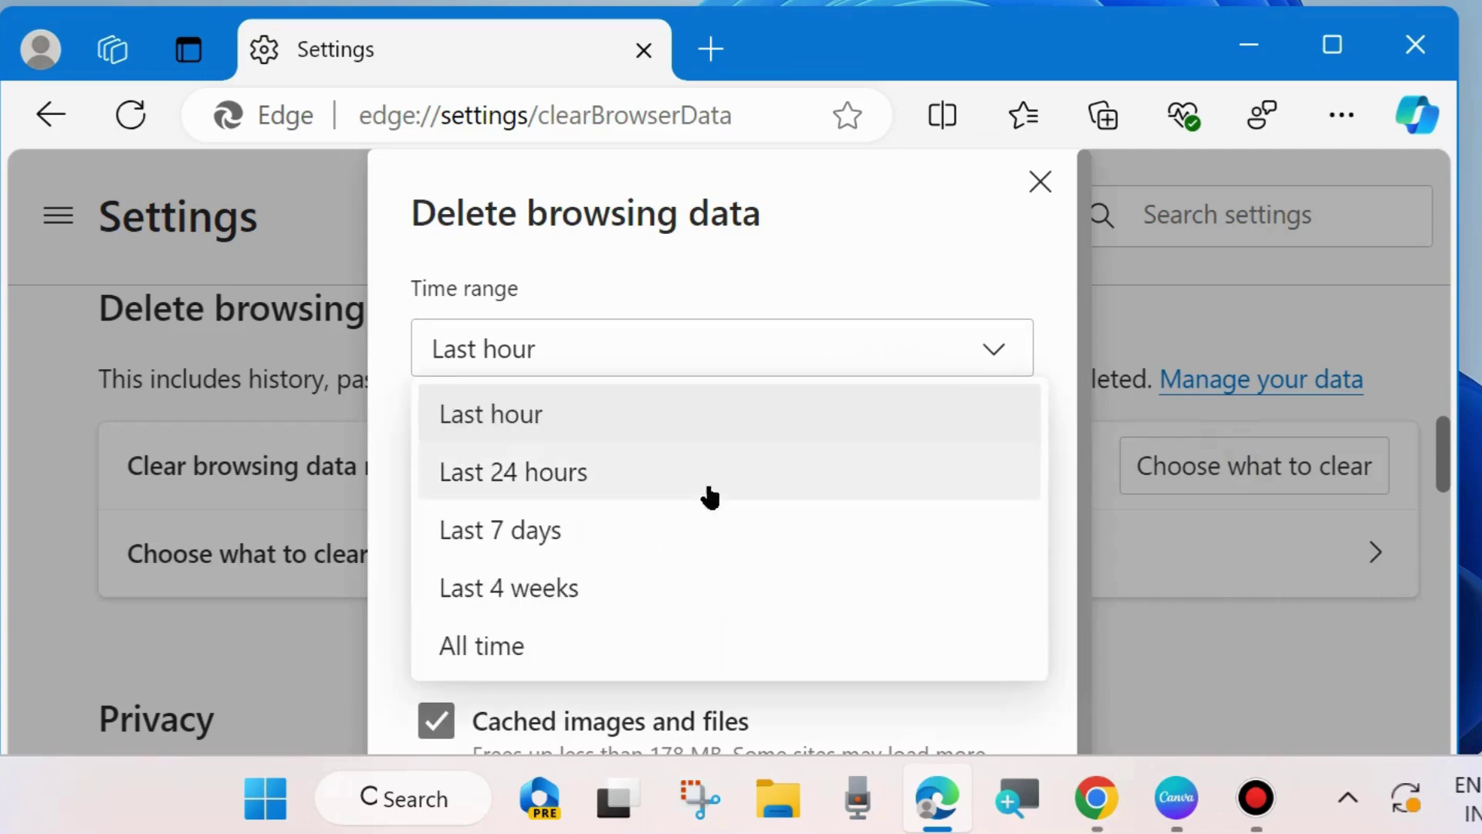
left_click(513, 648)
scroll(579, 564, "down", 3)
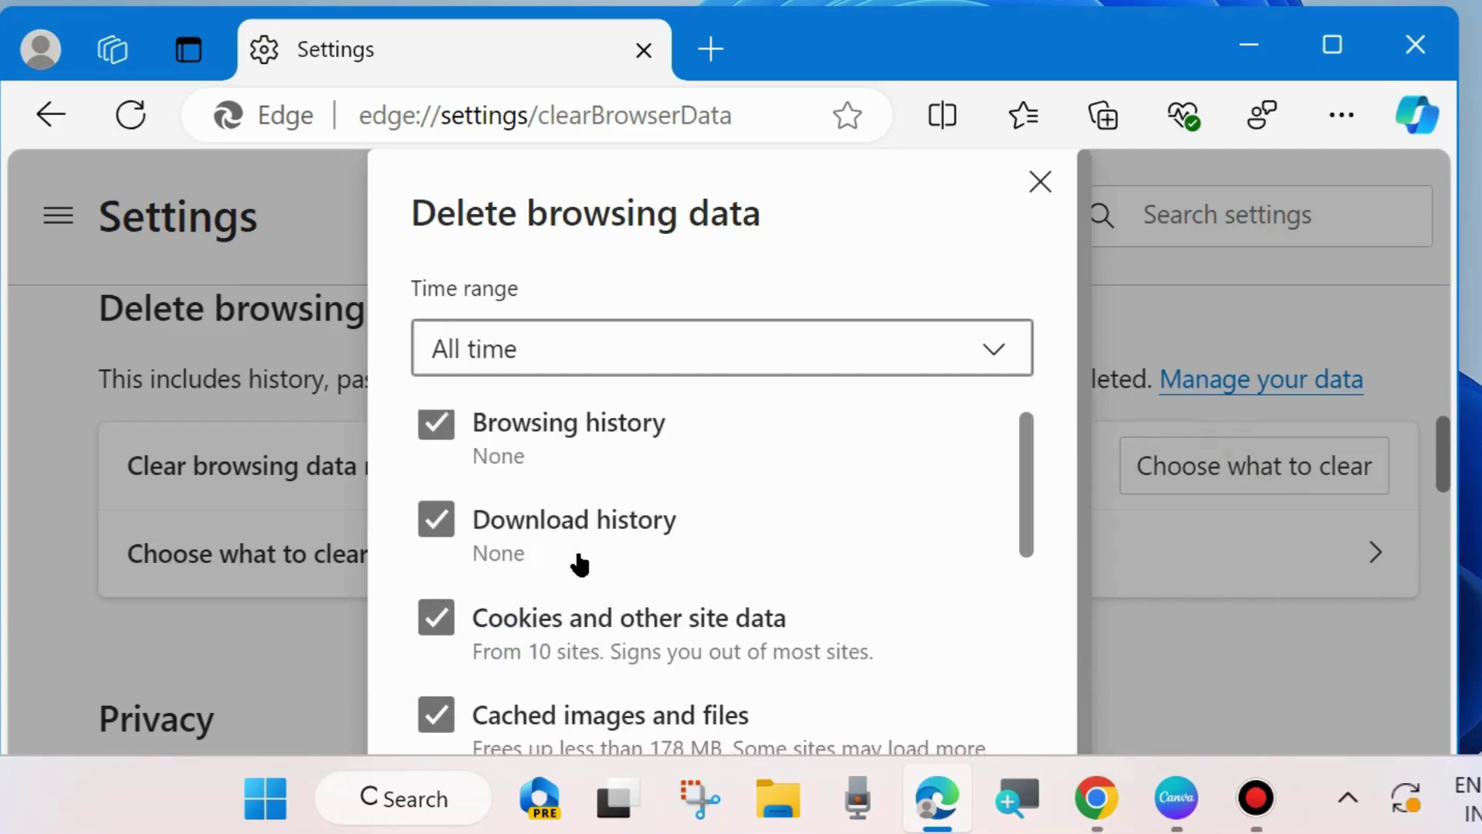
scroll(630, 573, "down", 2)
scroll(632, 573, "down", 2)
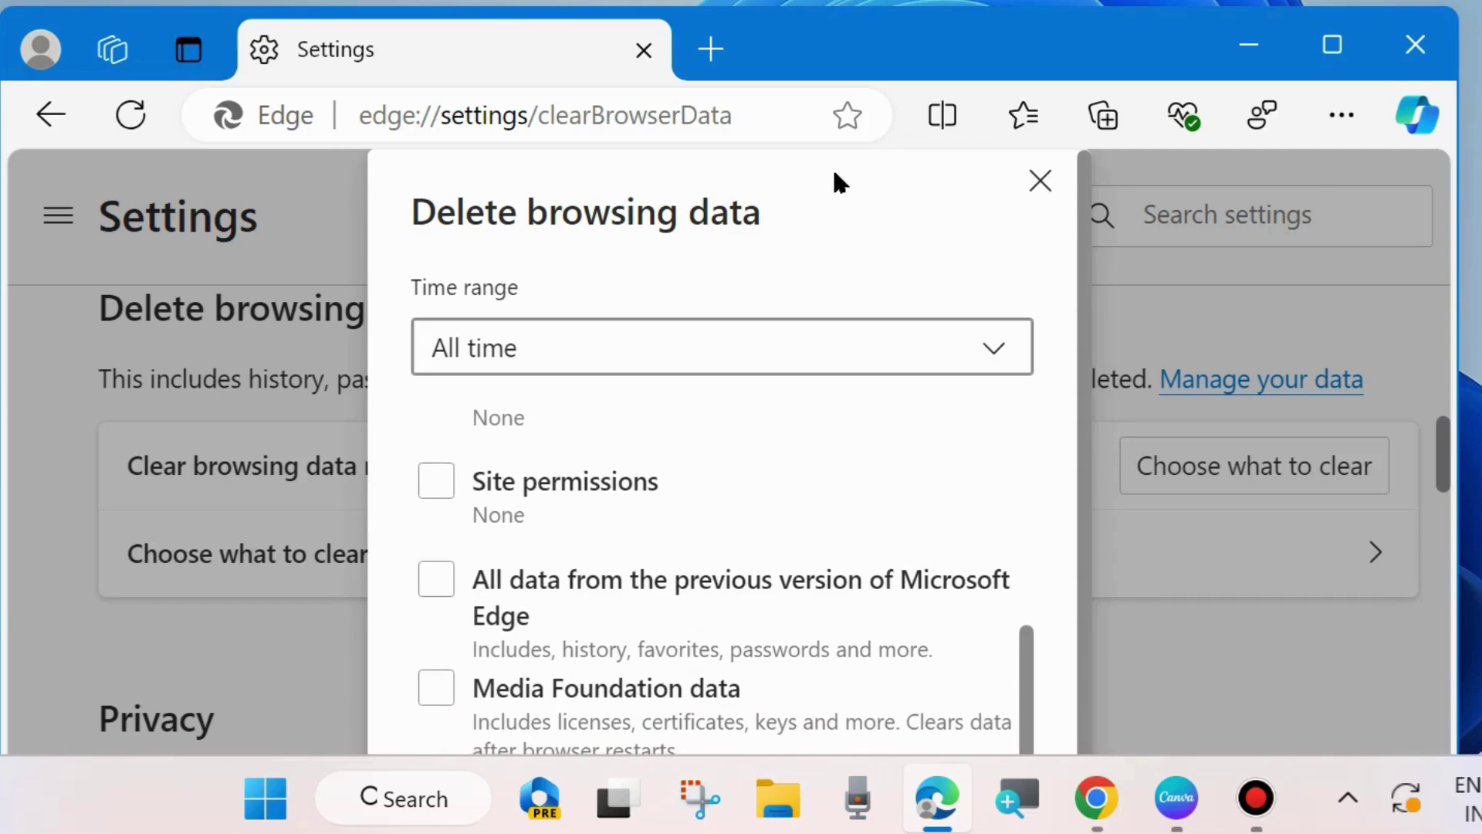
key("ctrl+a")
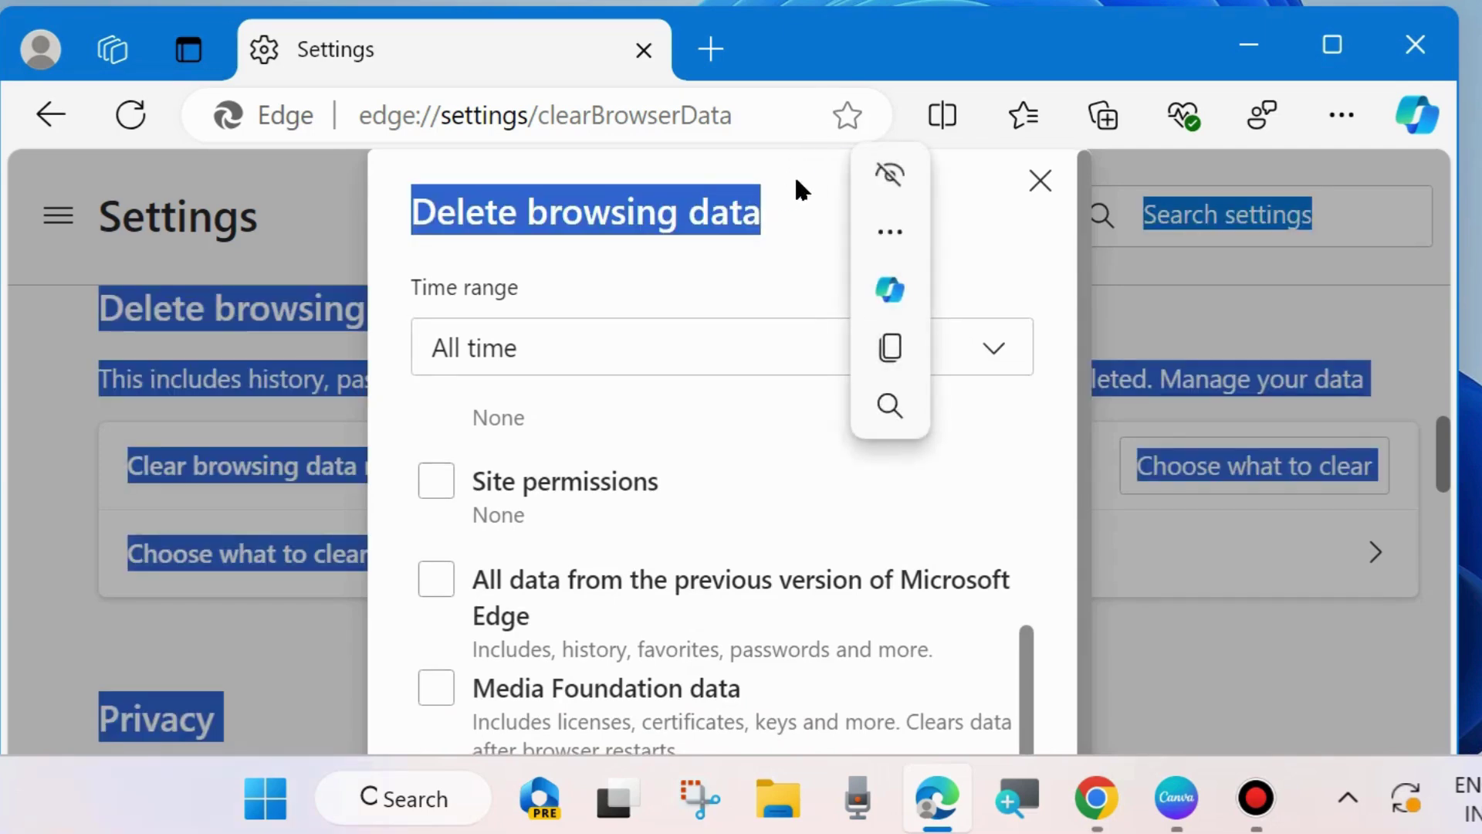
left_click(780, 211)
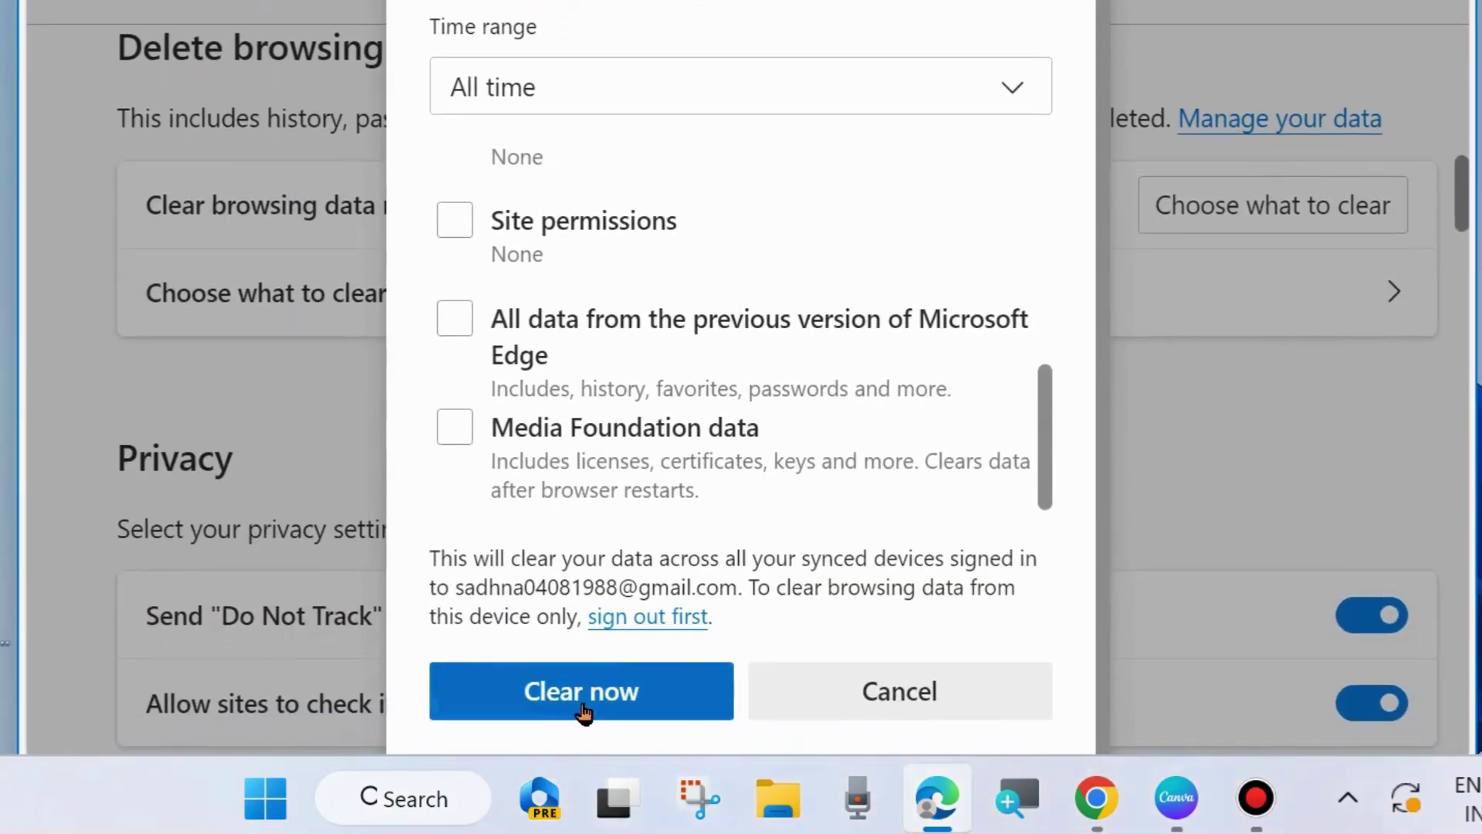
left_click(587, 693)
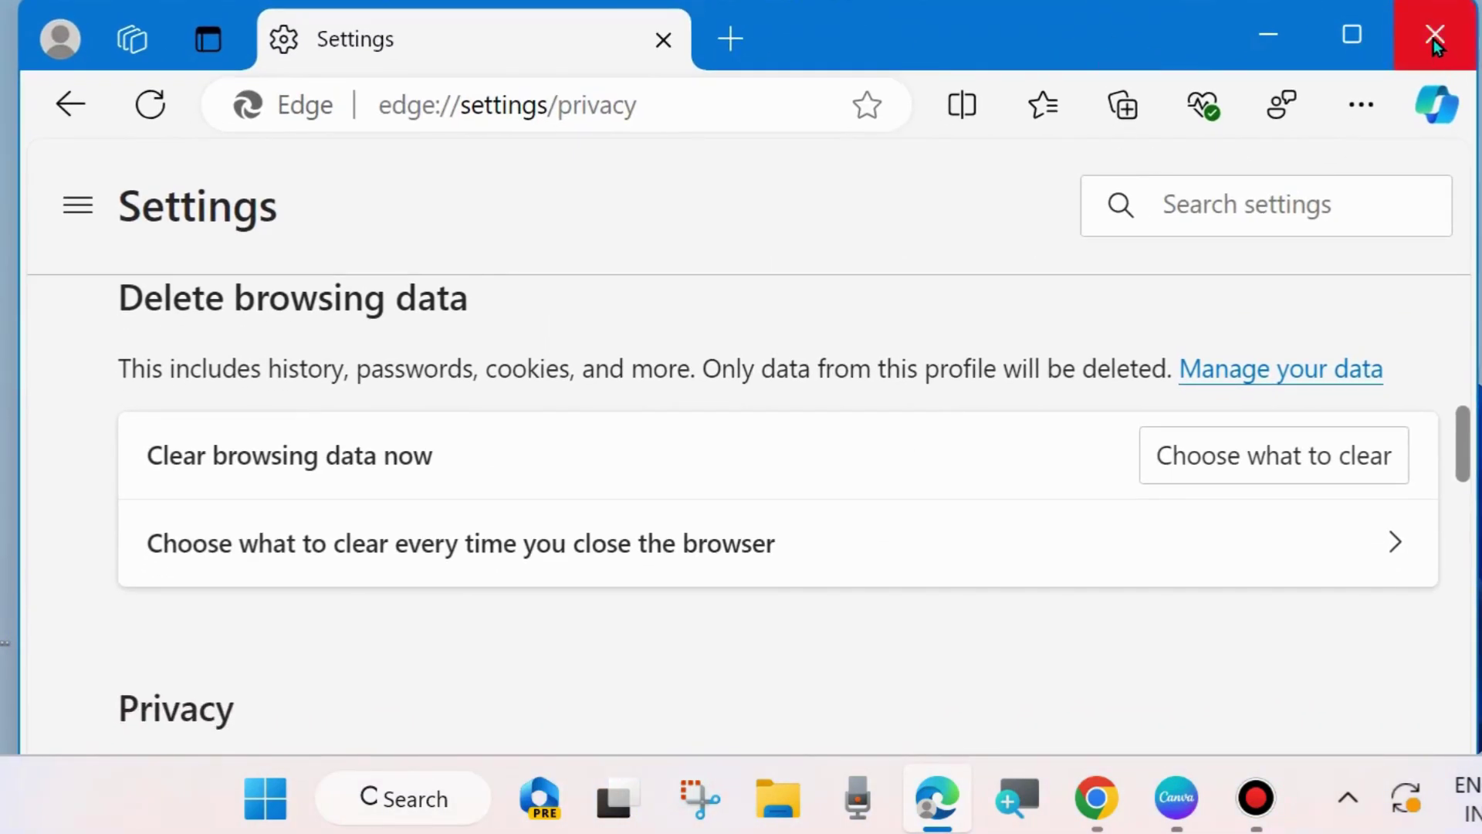
Close Edge and open the Microsoft Edge shortcut's context menu from the taskbar jump list.
left_click(1434, 40)
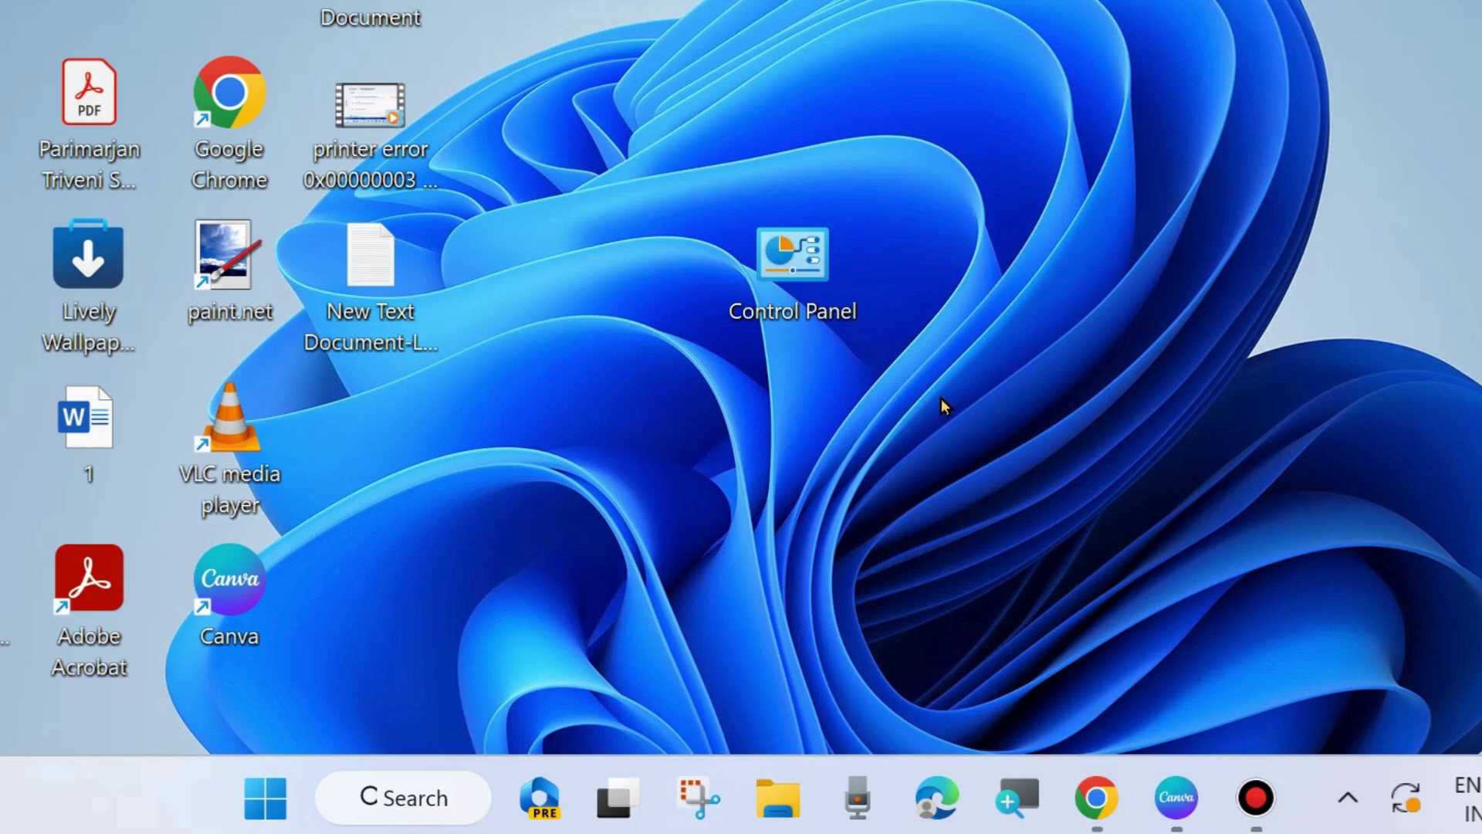
right_click(928, 795)
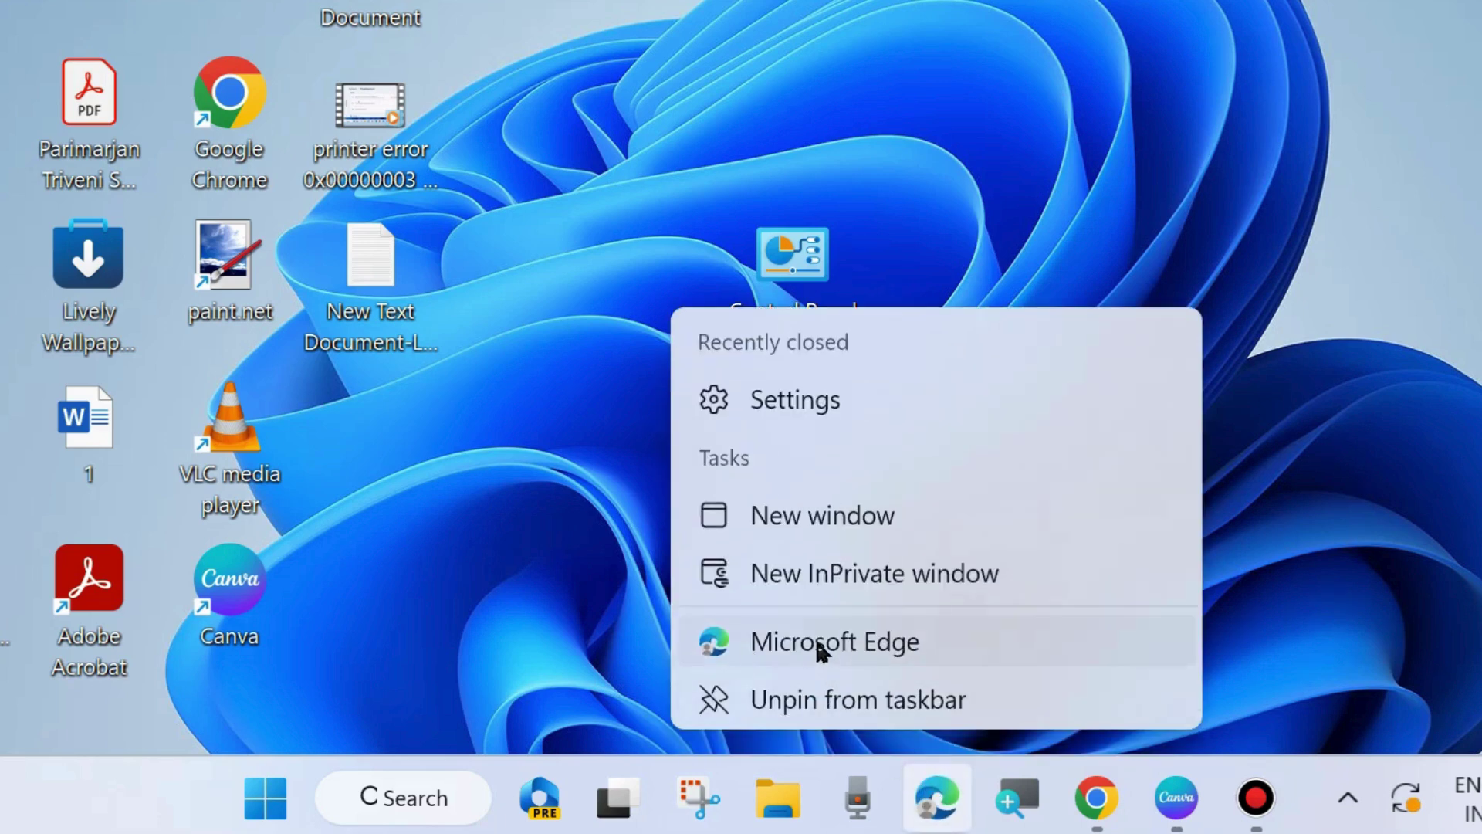
right_click(797, 649)
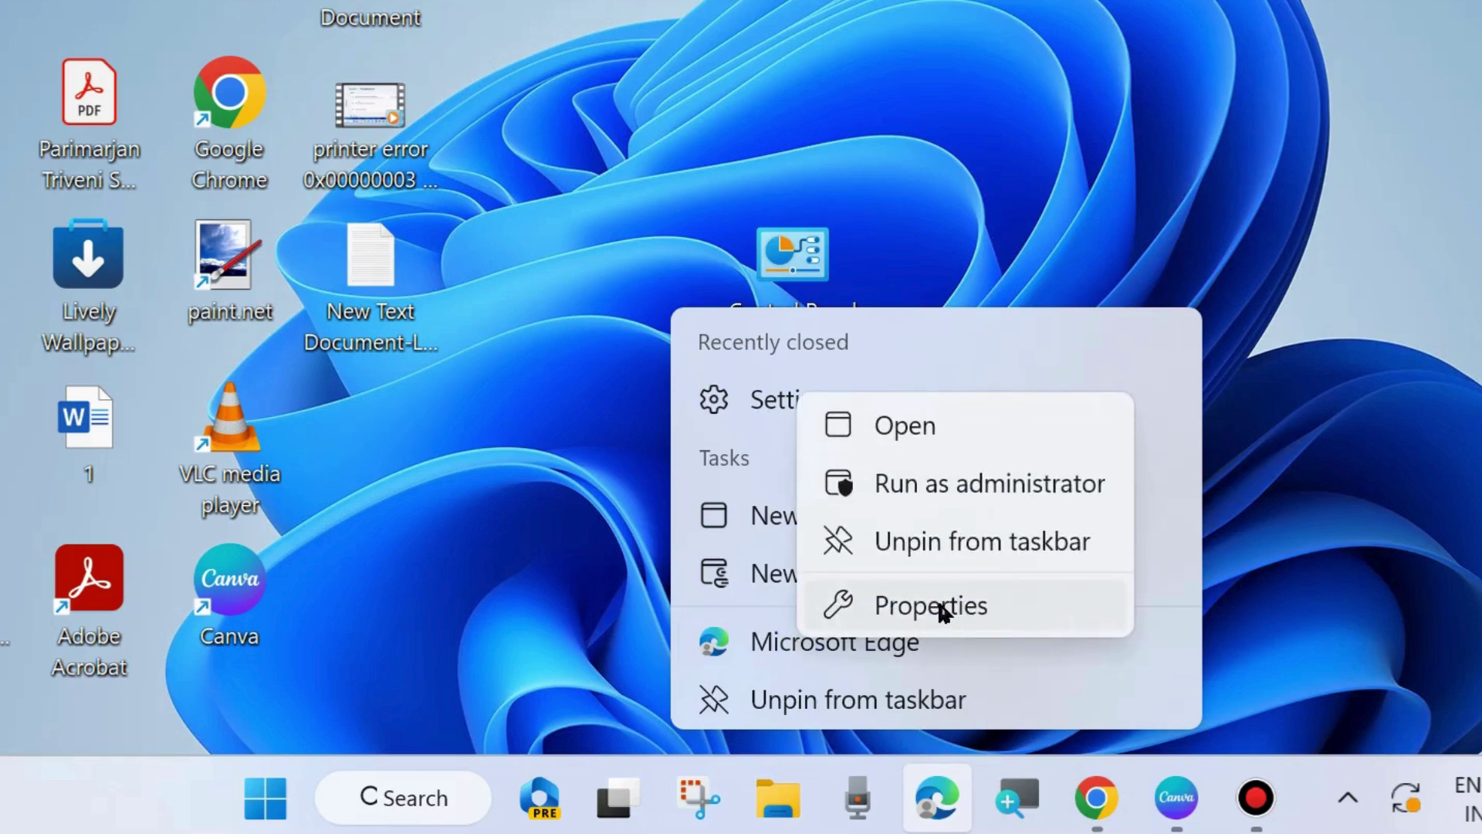
Open the Edge shortcut's Properties on the Security tab, showing SYSTEM's permissions.
left_click(932, 606)
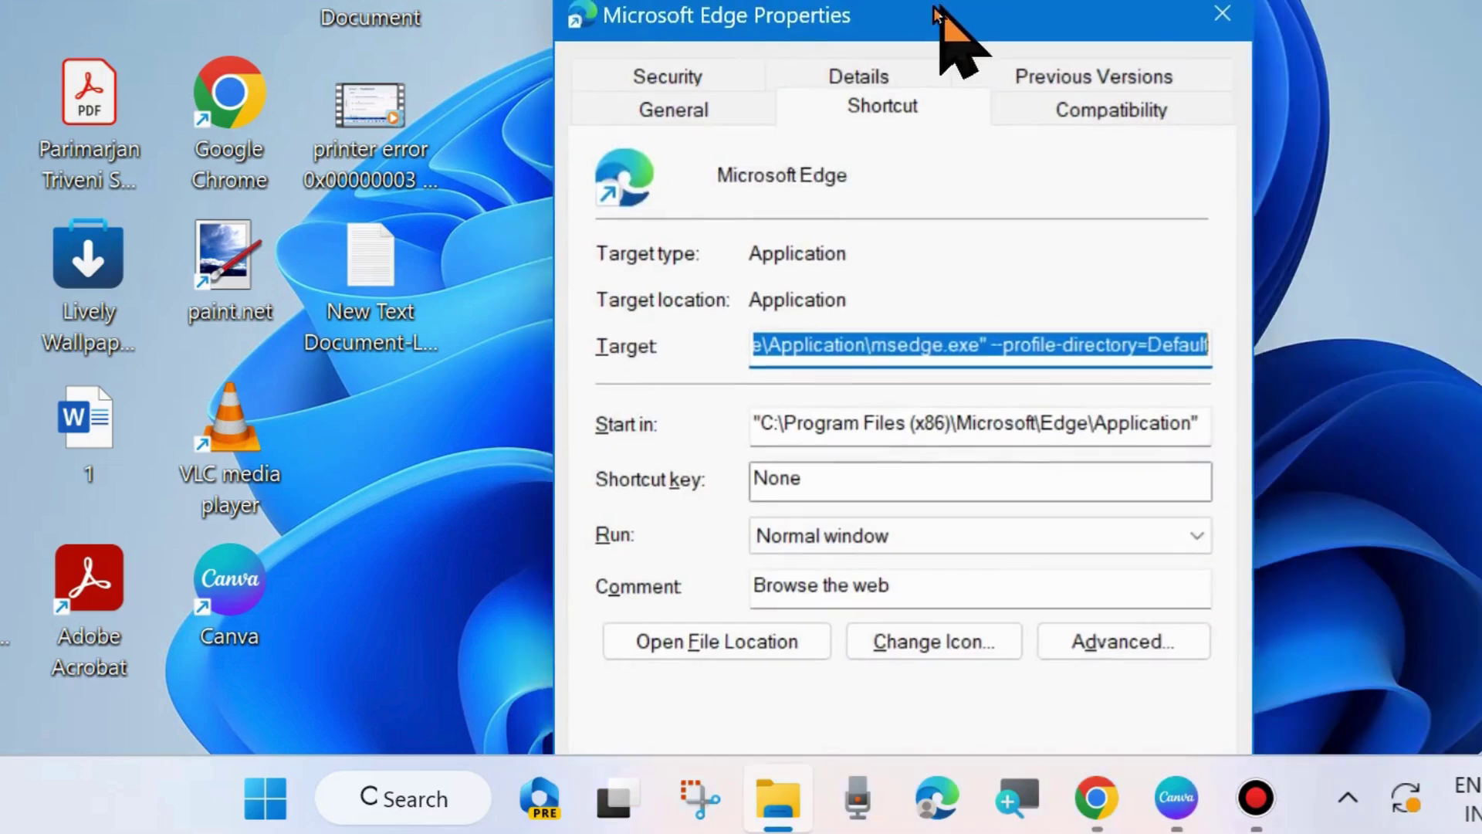
left_click_drag(943, 39, 868, 40)
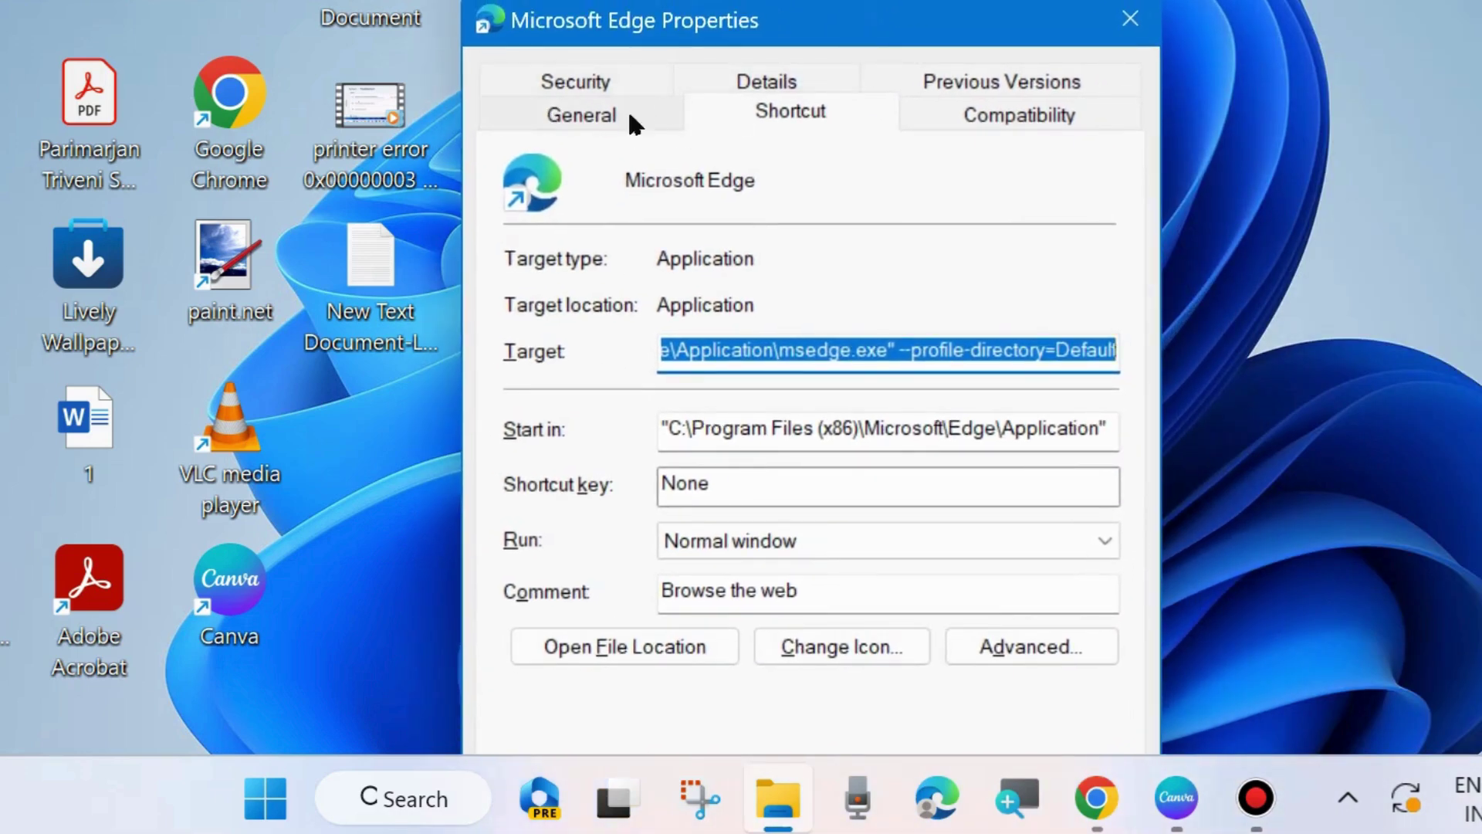
left_click(574, 83)
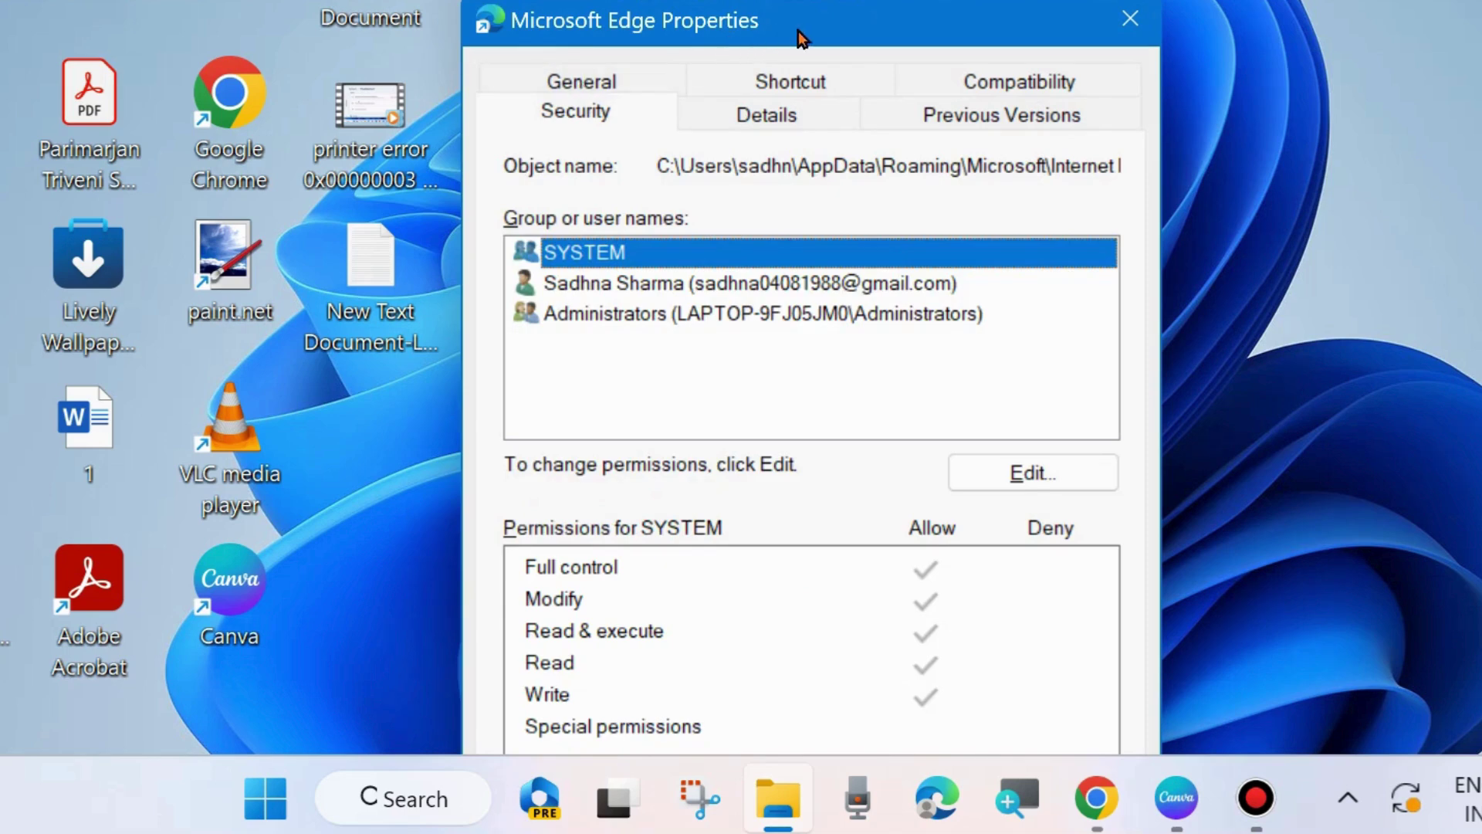
left_click_drag(797, 31, 801, 0)
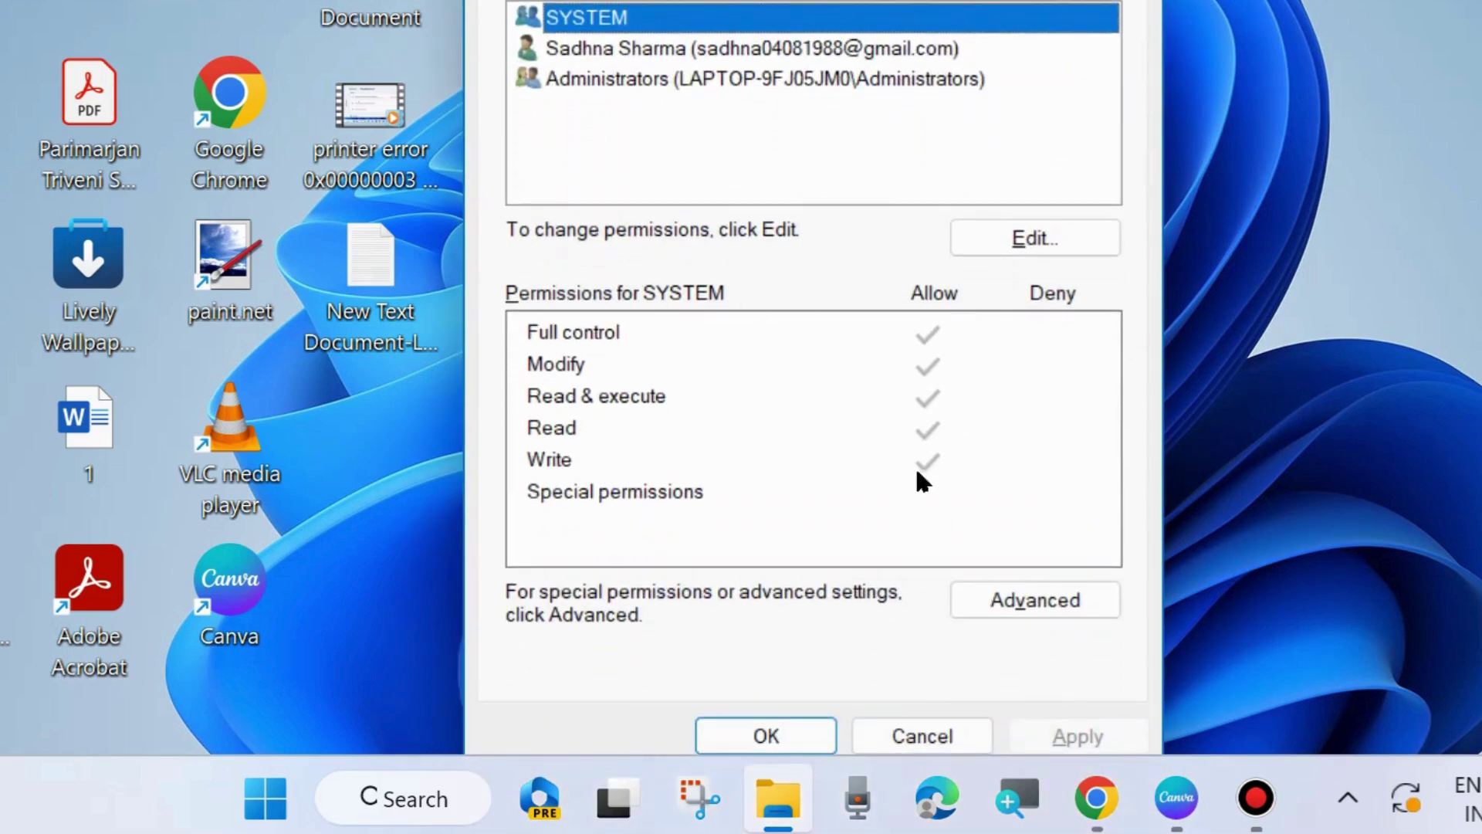
Untick SYSTEM's Deny on Full control, Modify, Read & execute, Read and Write, then close the dialogs.
left_click(1074, 243)
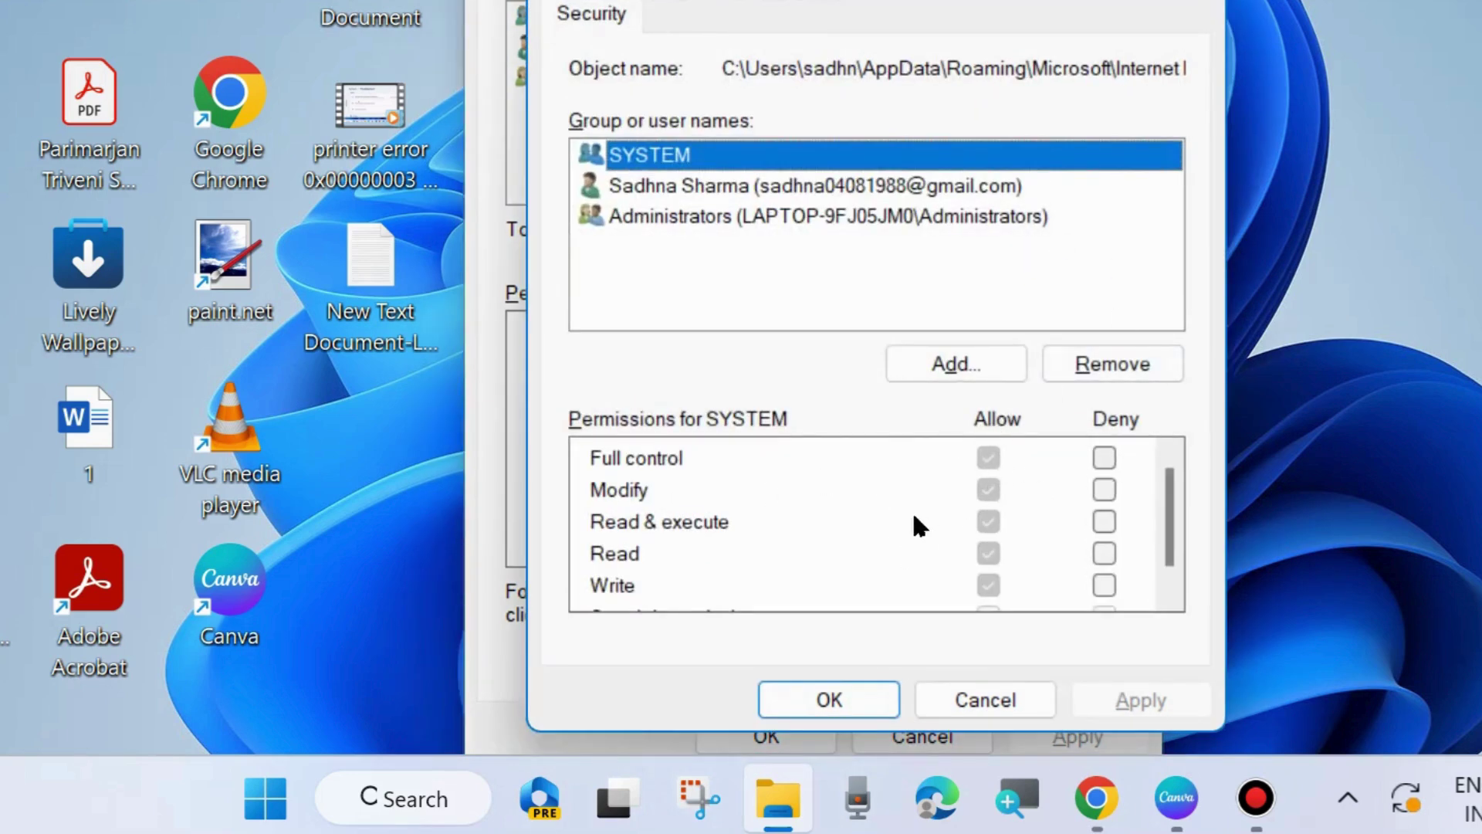
left_click(1104, 458)
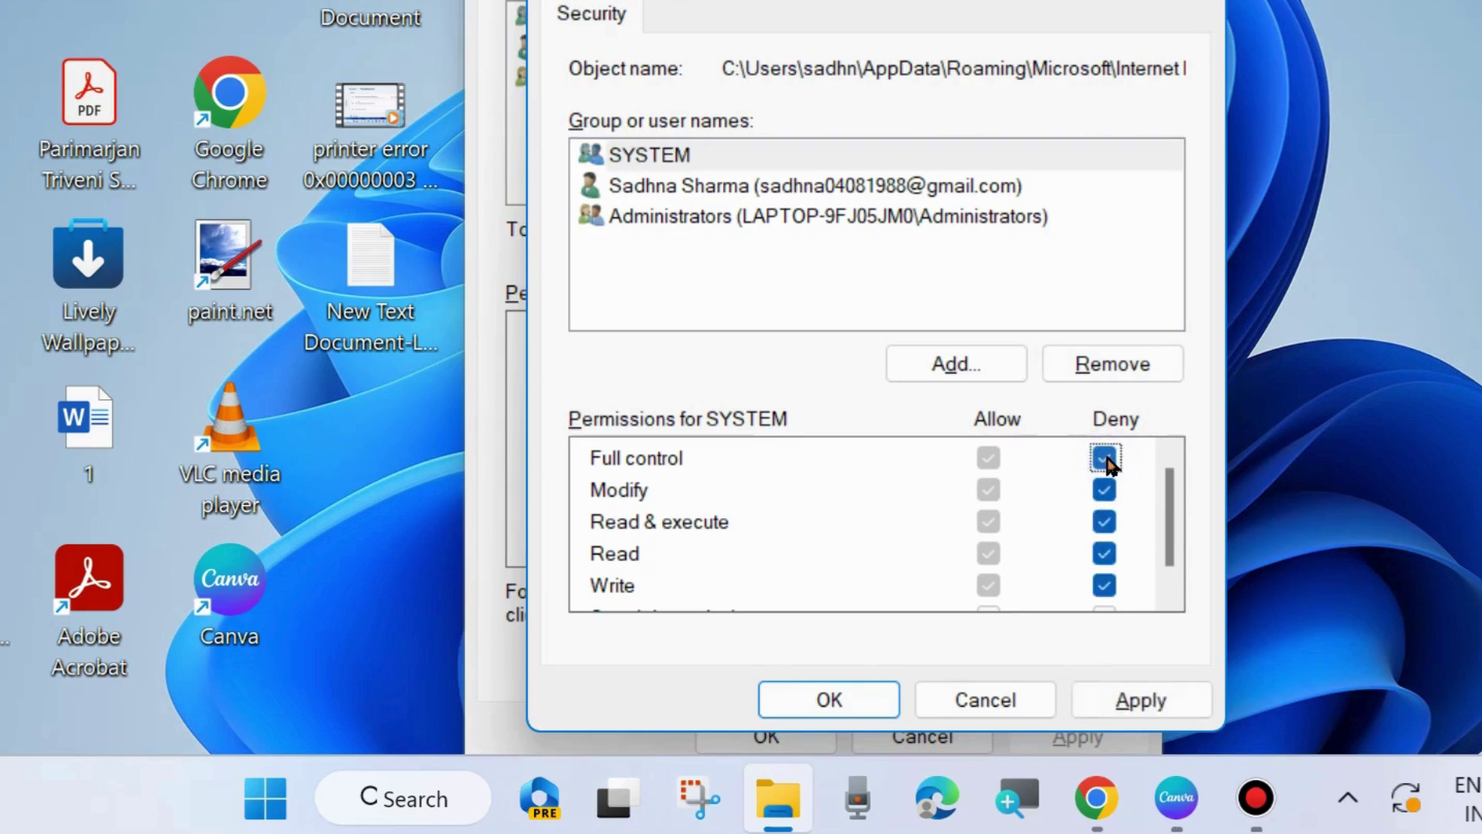
left_click(1106, 460)
left_click(1106, 493)
left_click(1105, 523)
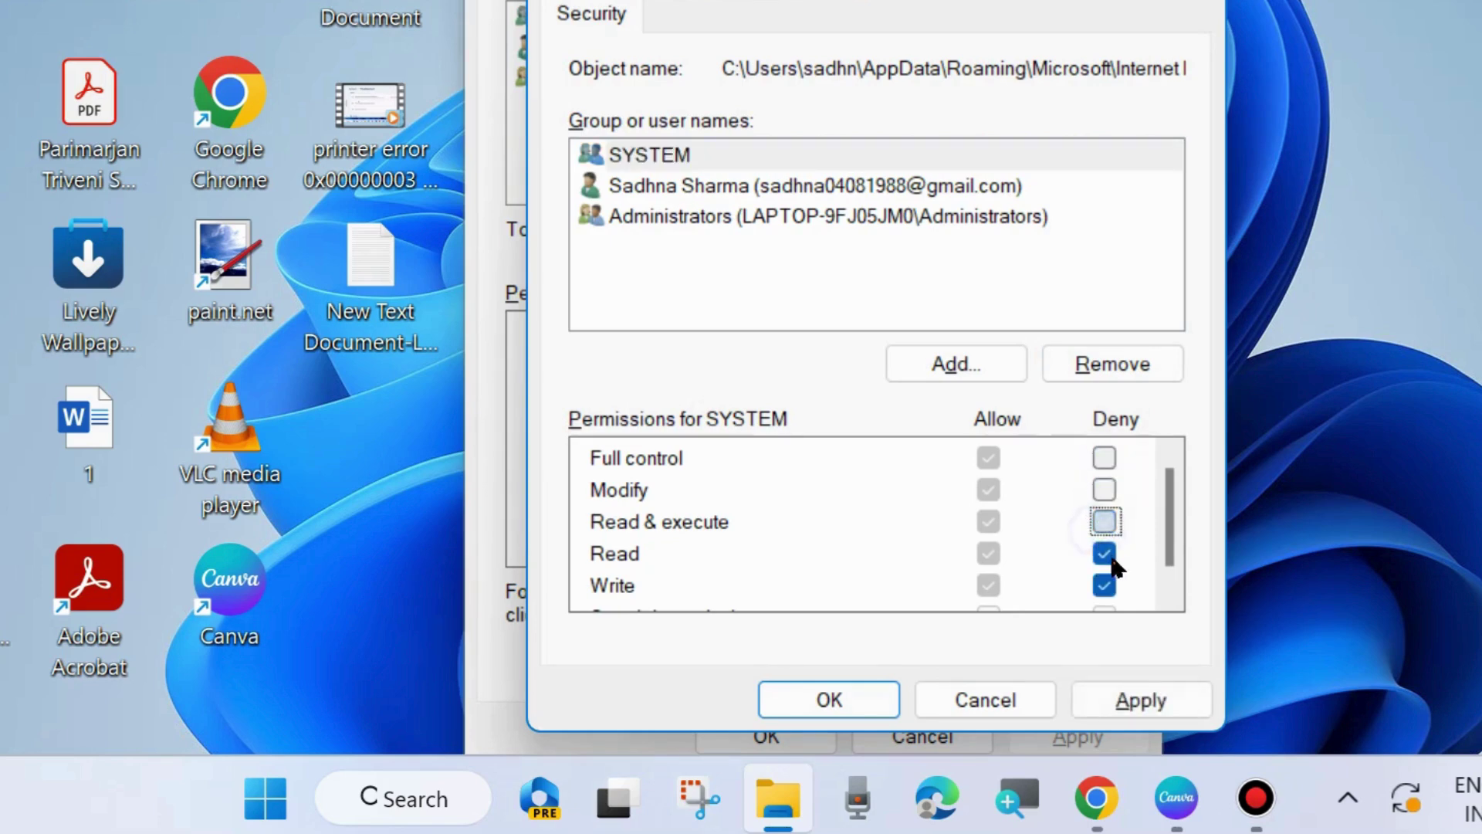
left_click(1104, 554)
left_click(1104, 586)
scroll(1073, 545, "down", 1)
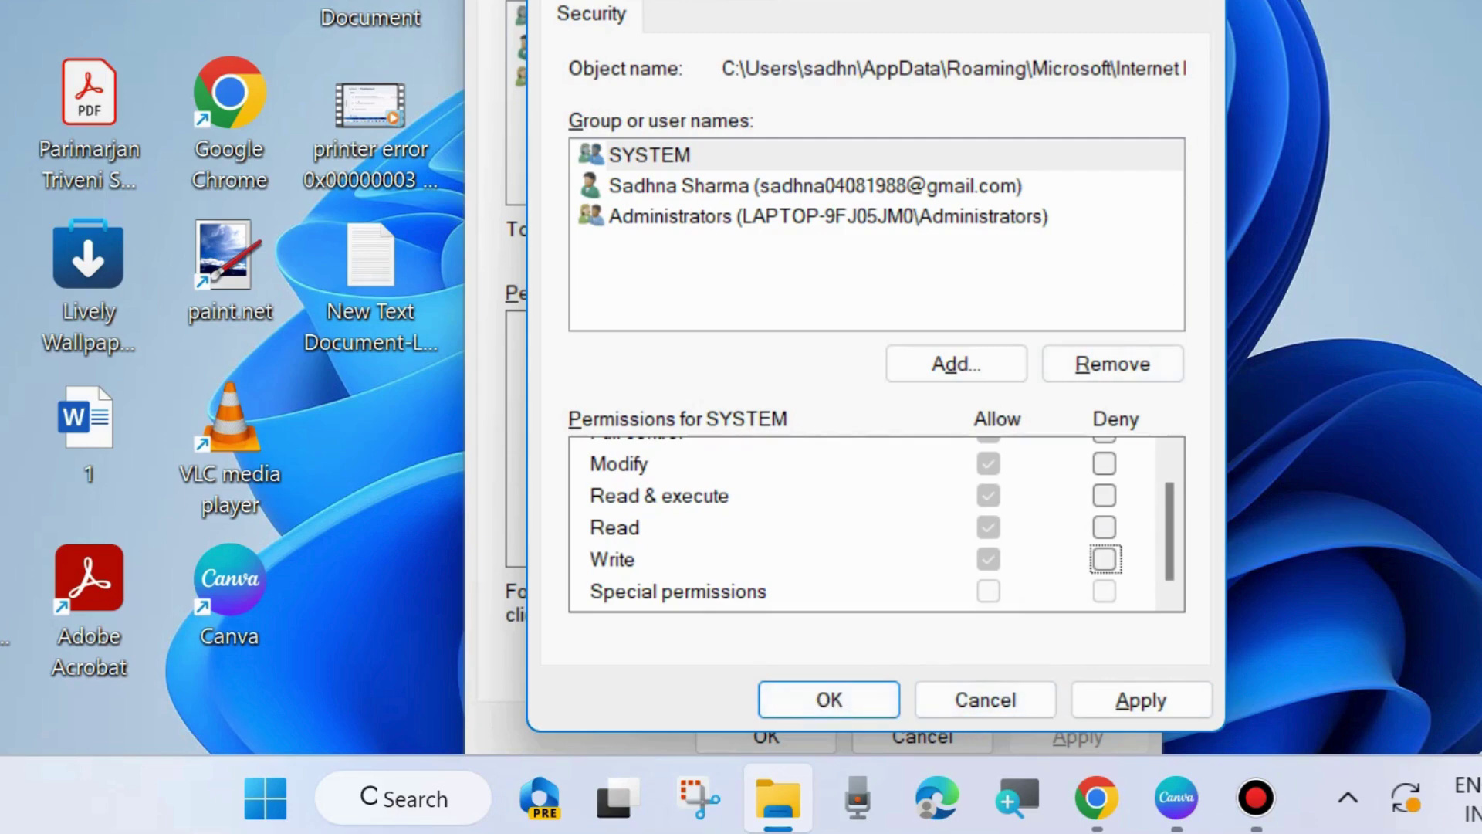
key("Return")
key("Escape")
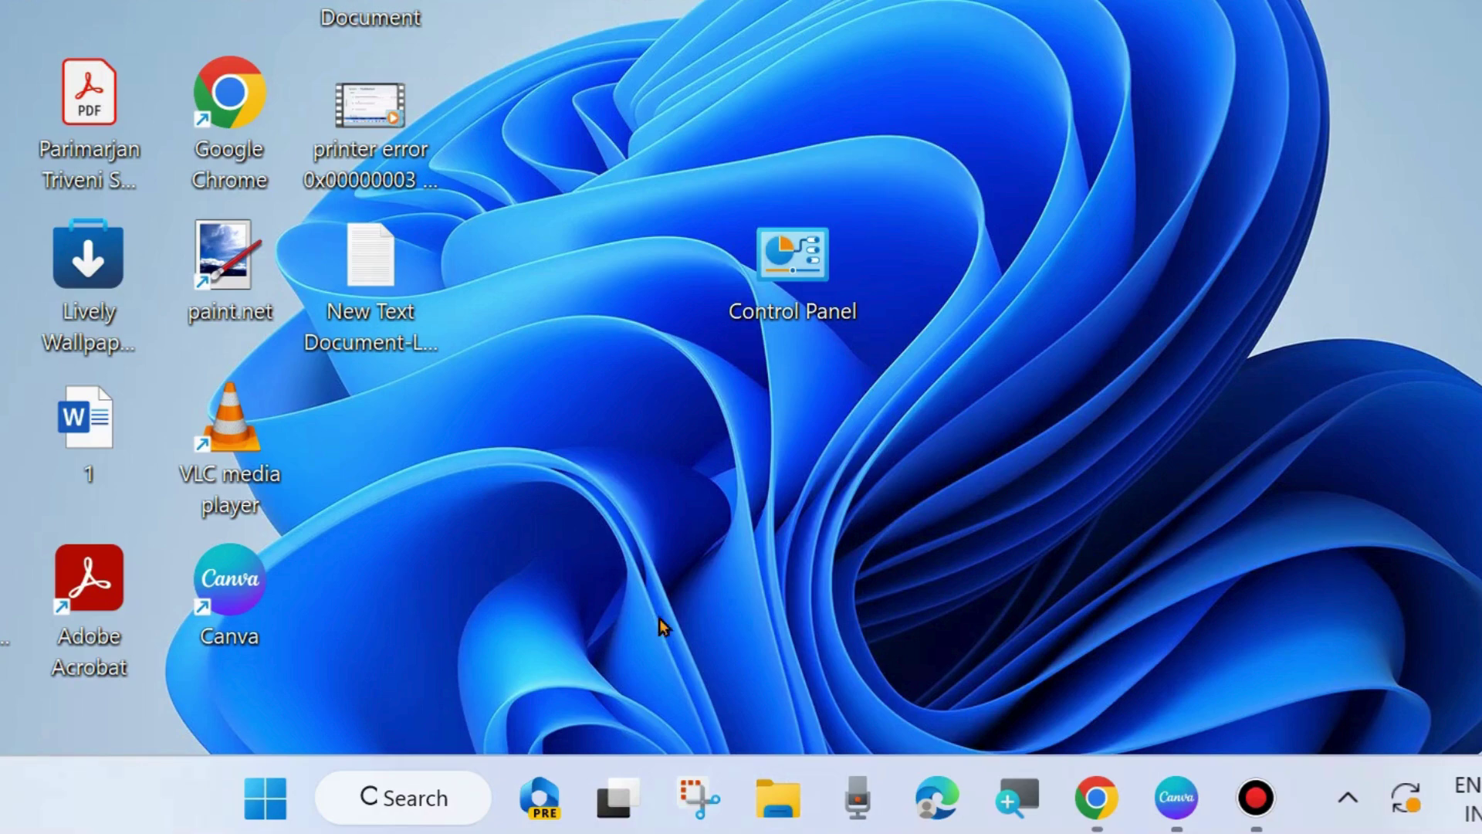
Reopen Edge and show the Settings categories sidebar with Reset settings.
left_click(935, 794)
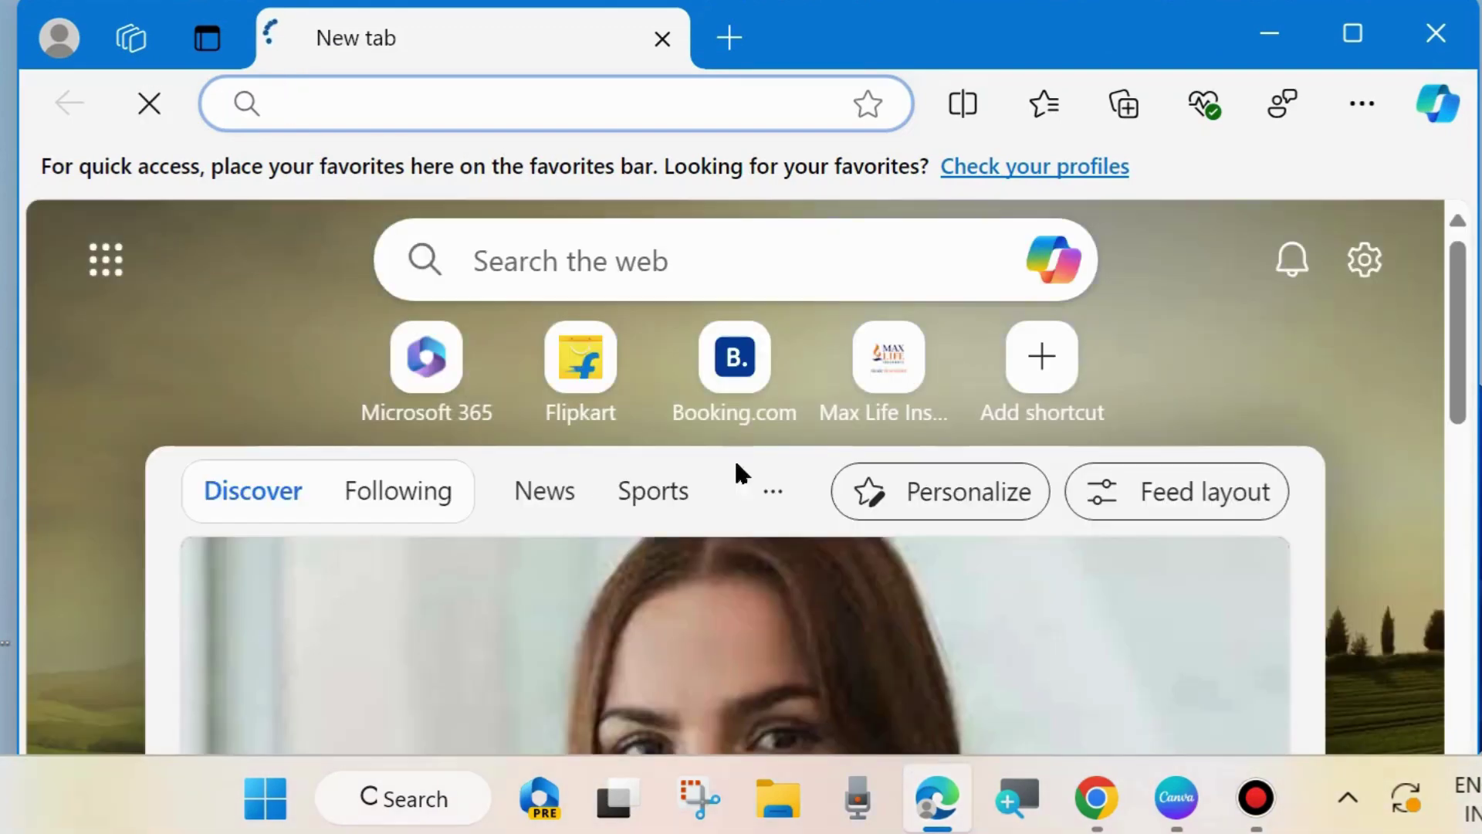
left_click(1361, 105)
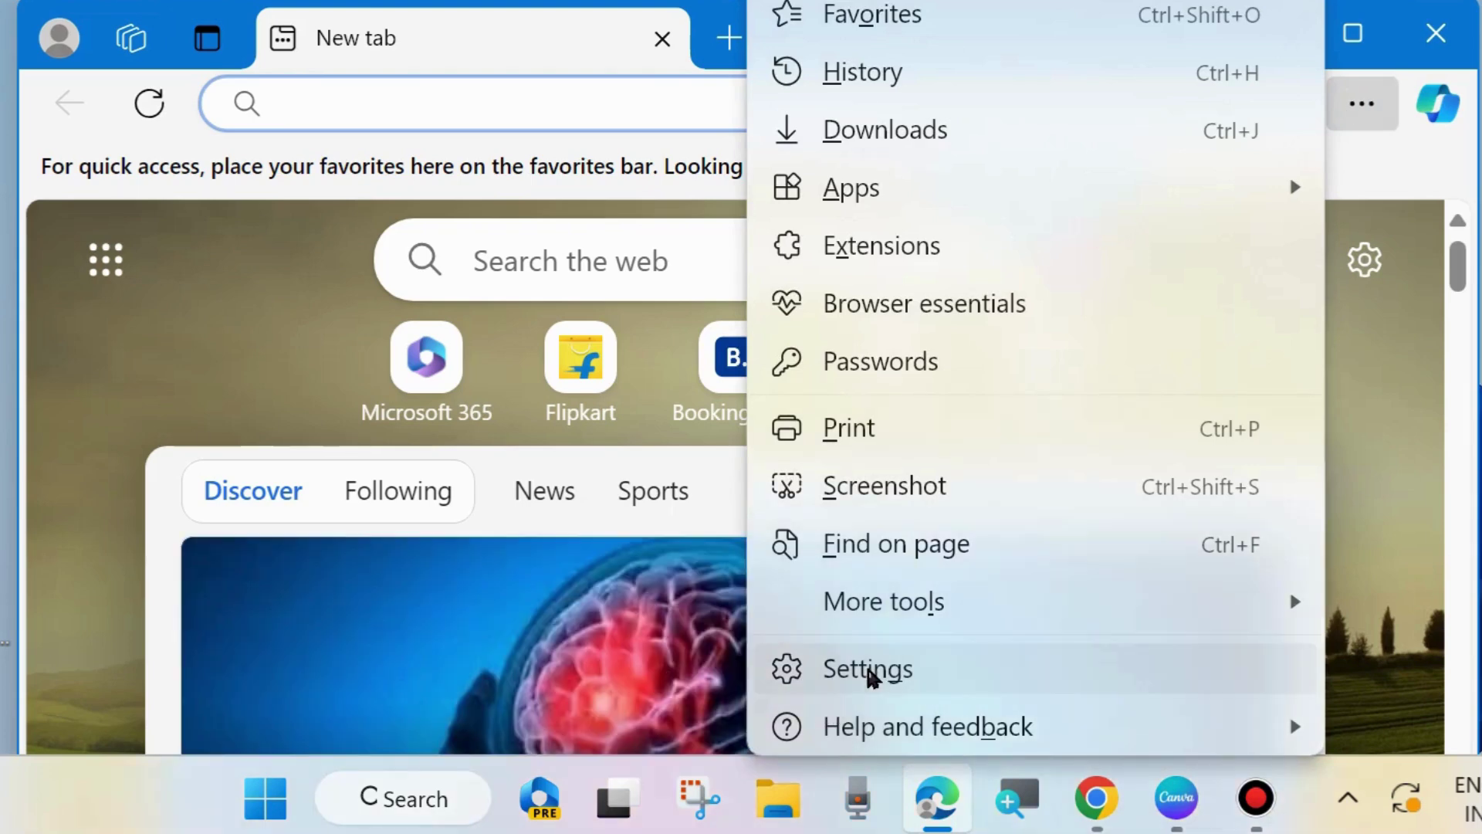
left_click(869, 670)
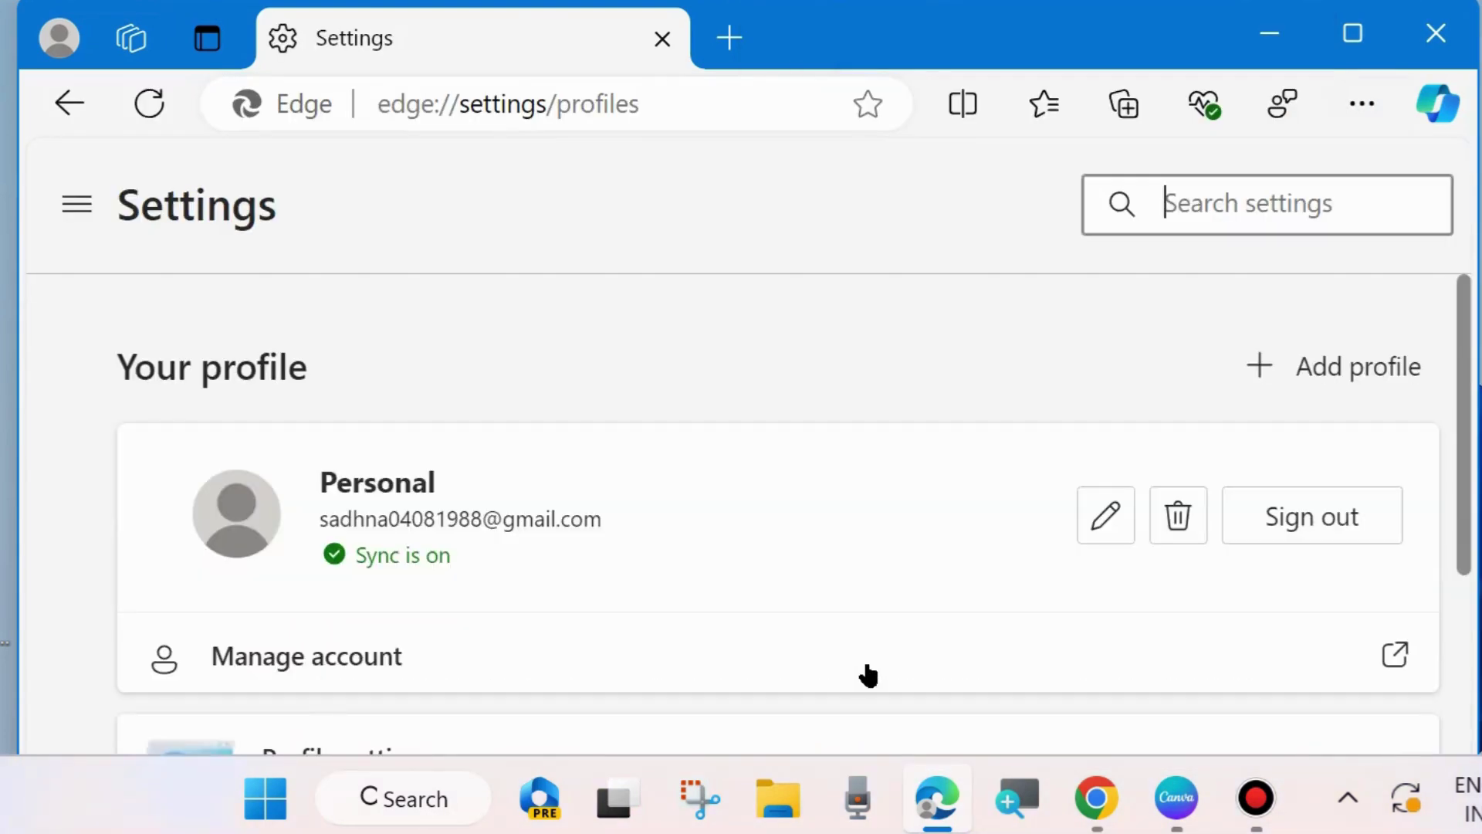
left_click(79, 208)
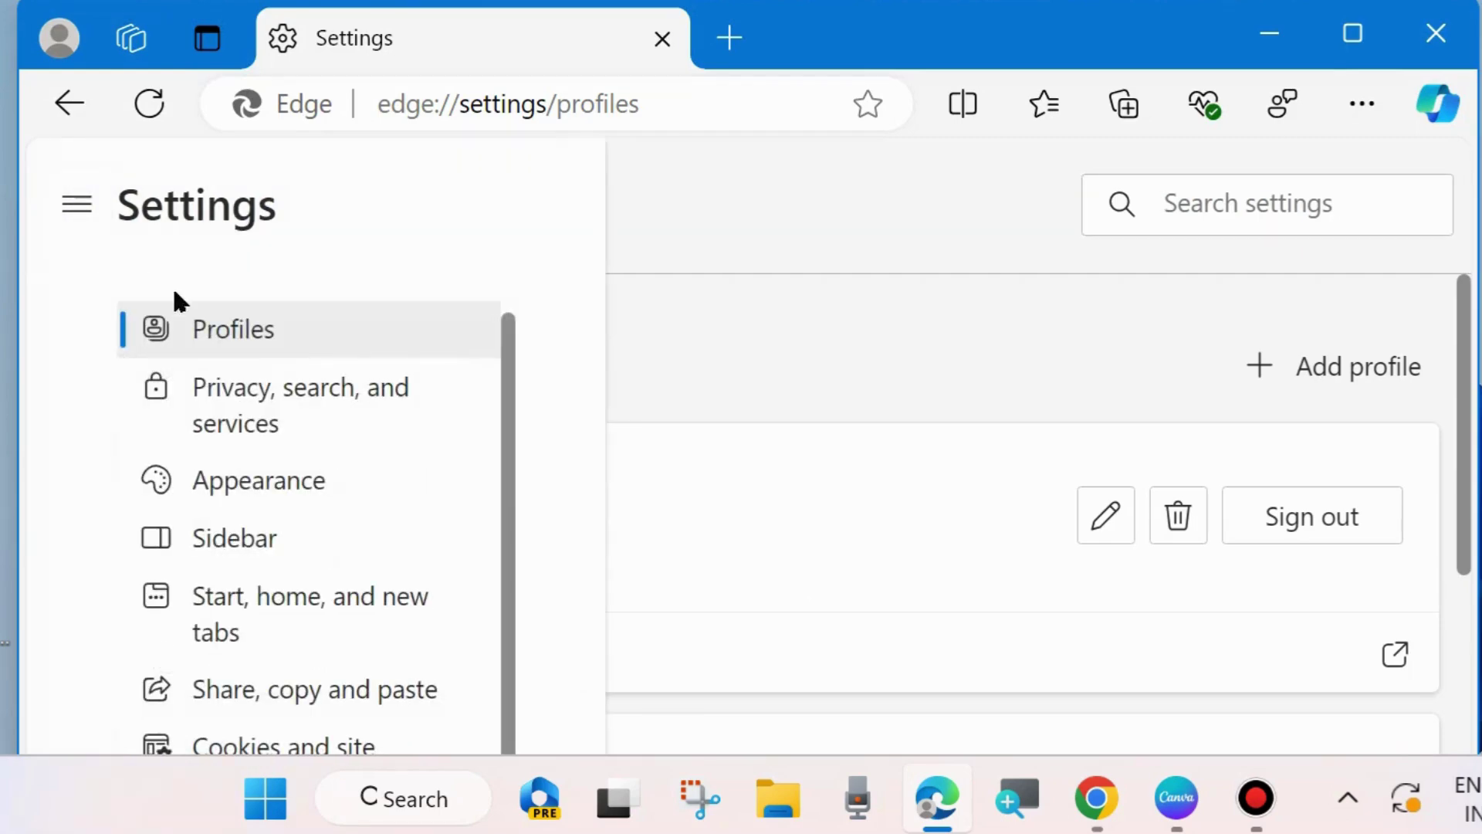
scroll(282, 613, "down", 3)
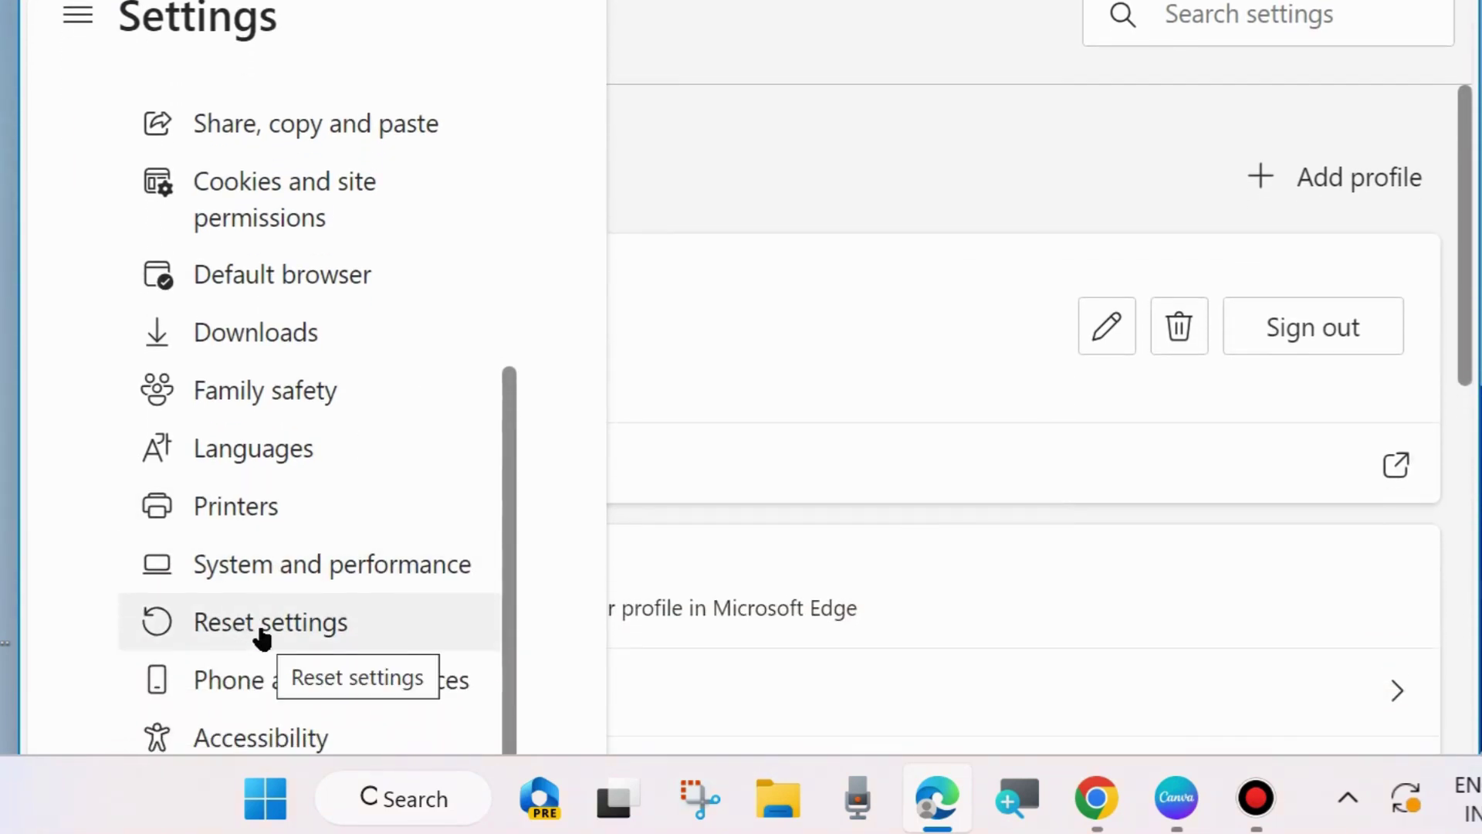
Restore Edge settings to their default values, confirming the Reset prompt twice.
left_click(262, 631)
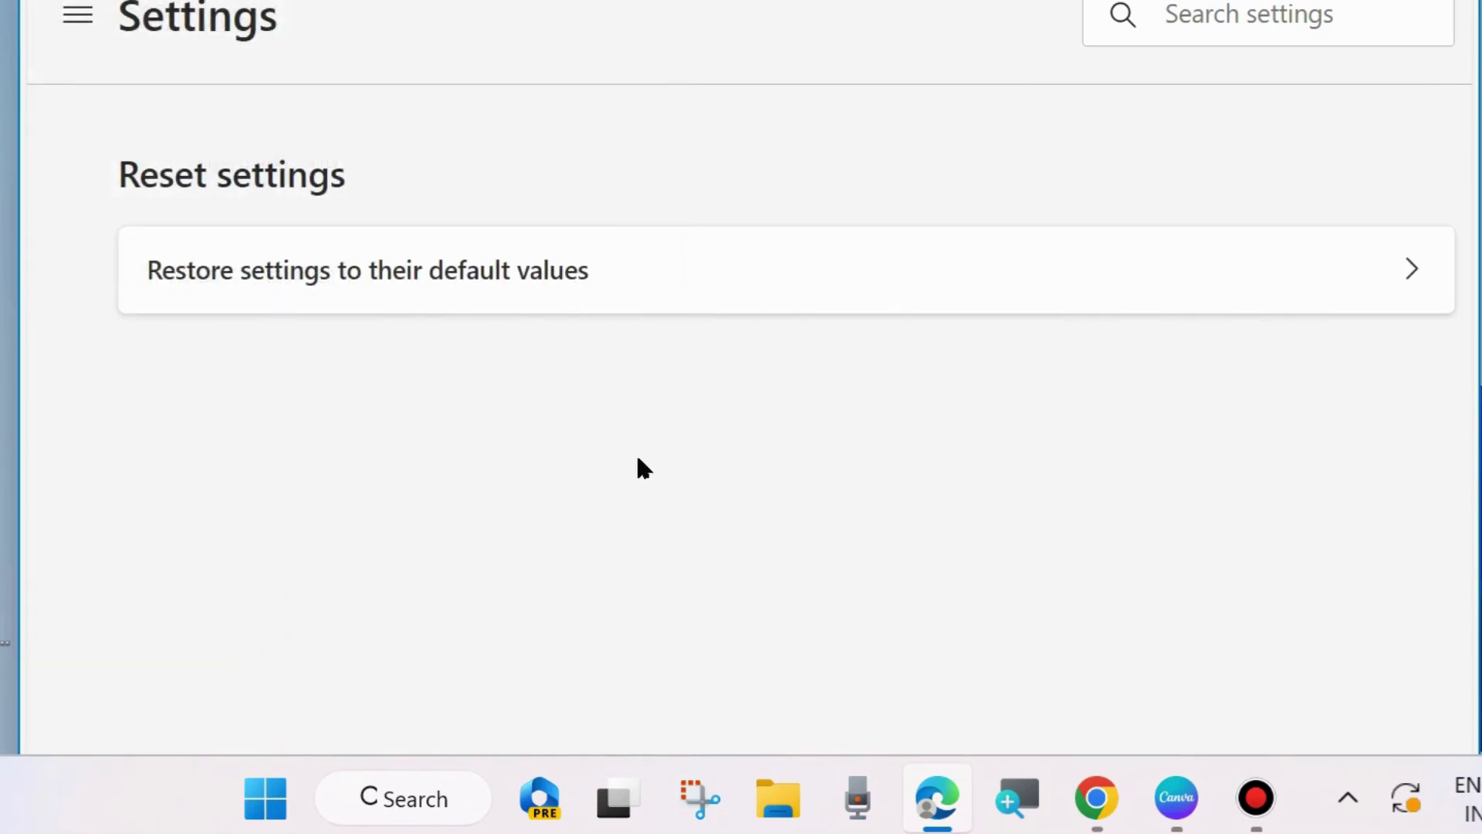
left_click(507, 275)
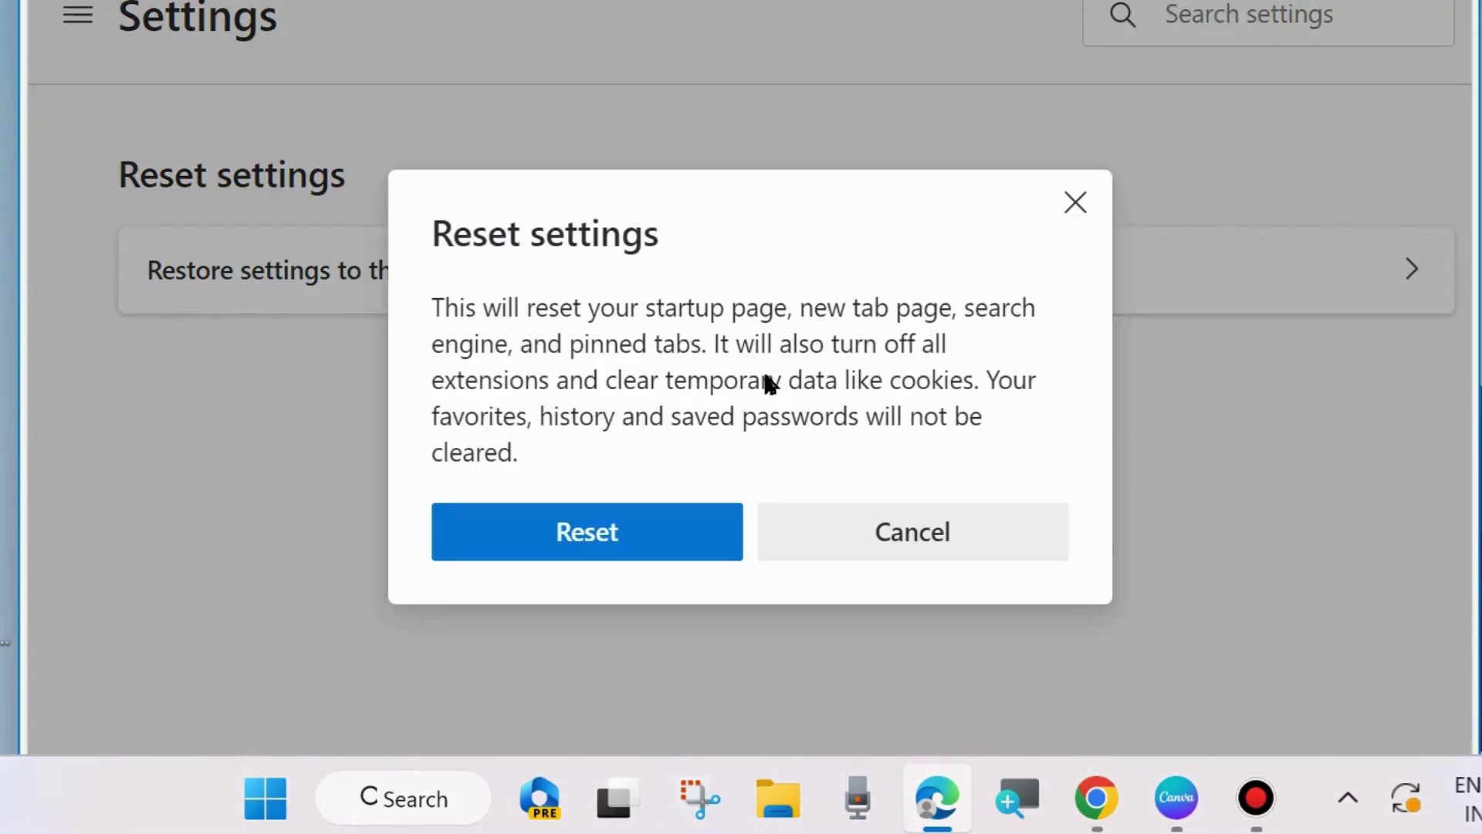
left_click(582, 542)
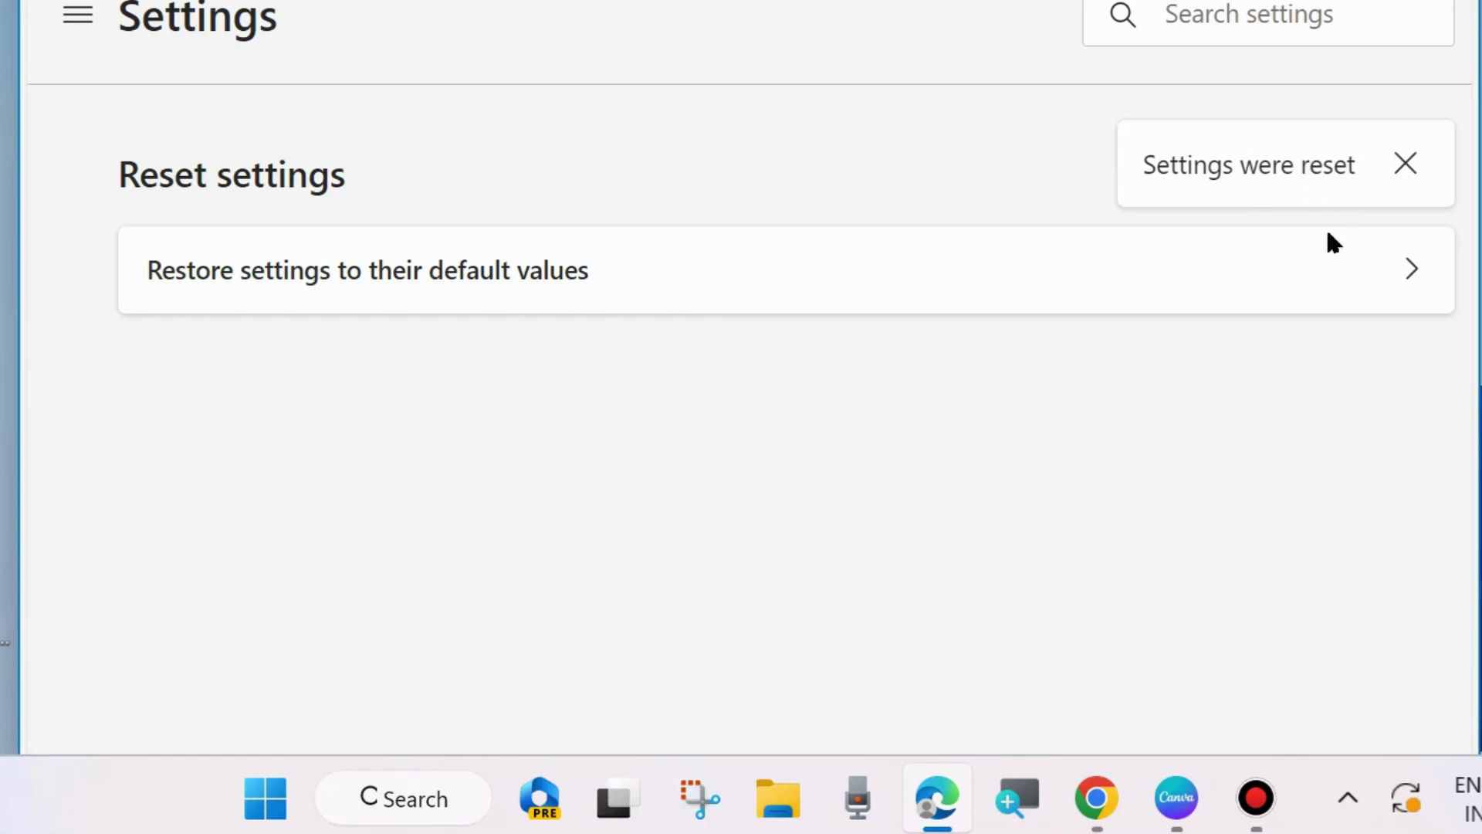
left_click(1410, 274)
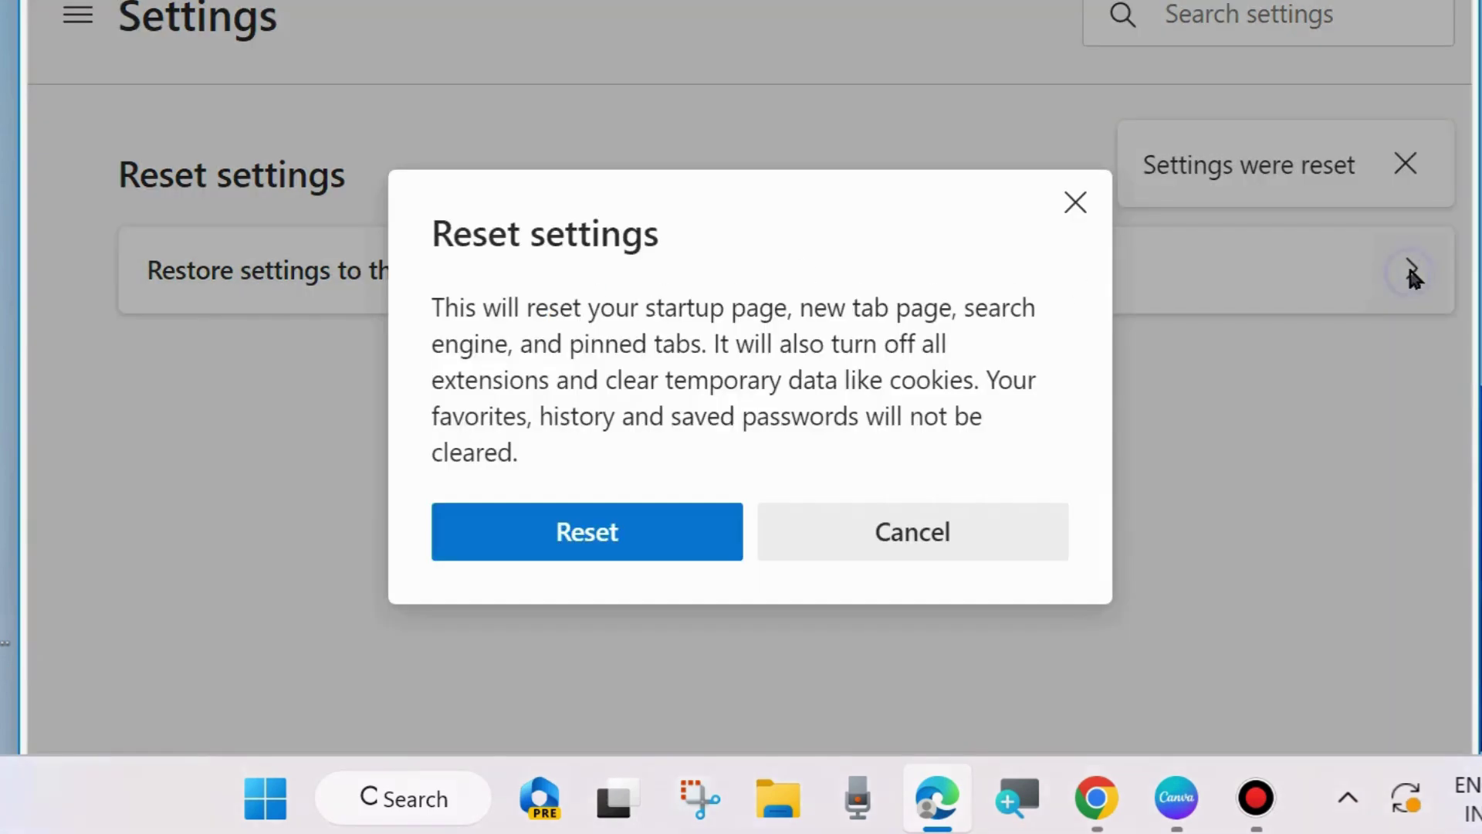
left_click(599, 534)
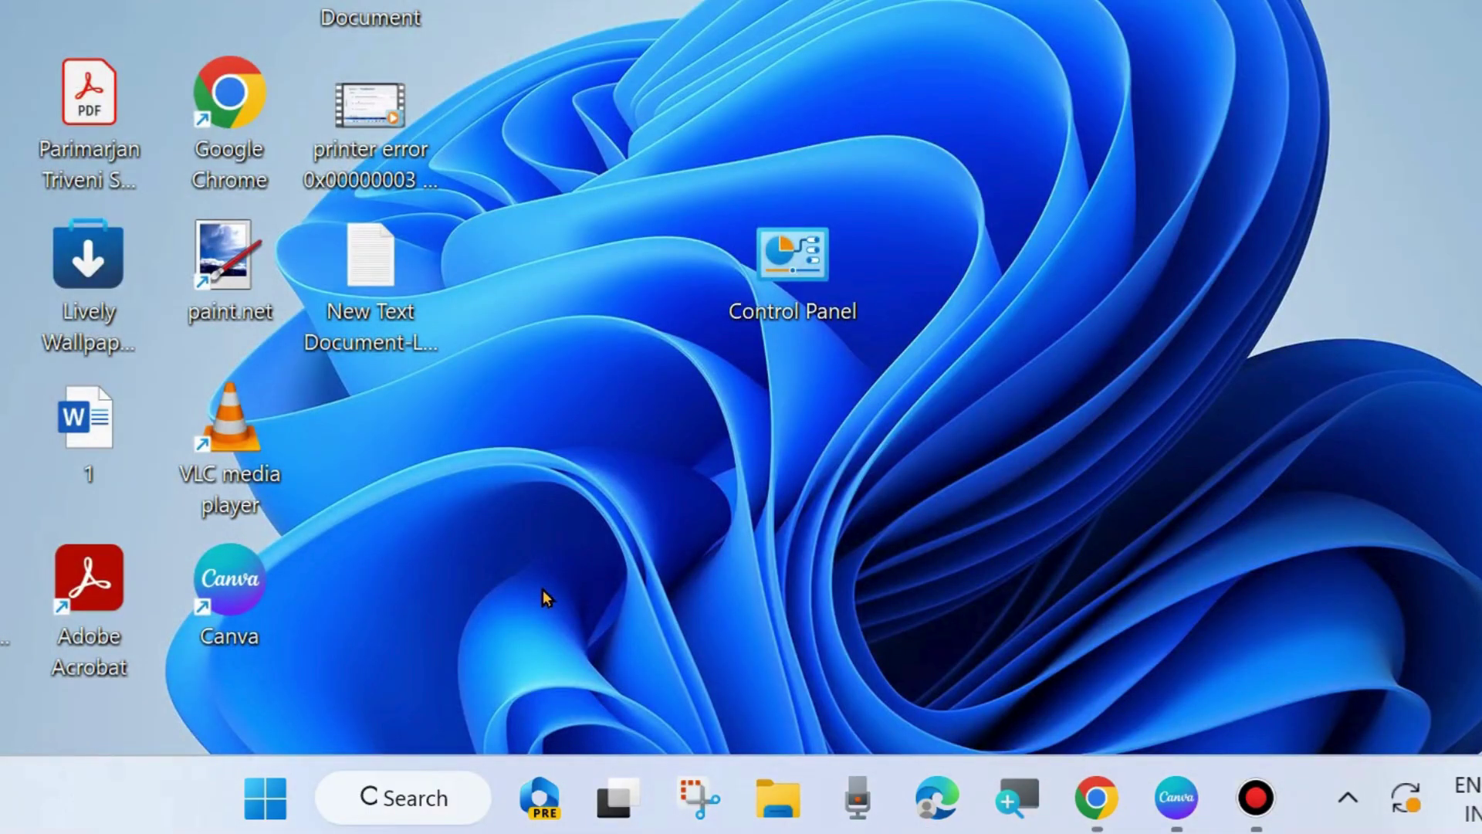
Run gpedit.msc from the Run dialog opened via the Start button's right-click menu.
right_click(265, 797)
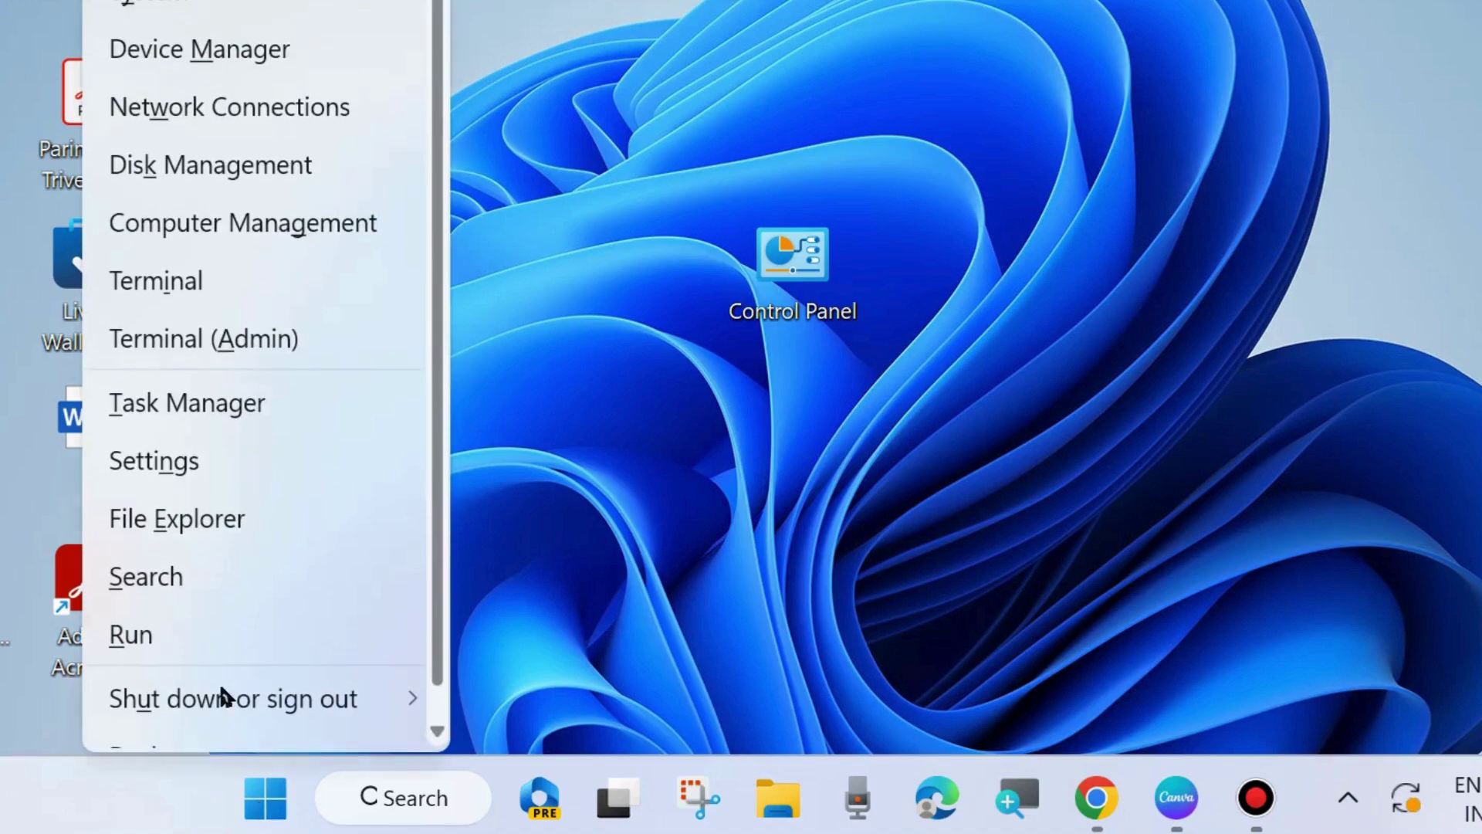
left_click(168, 639)
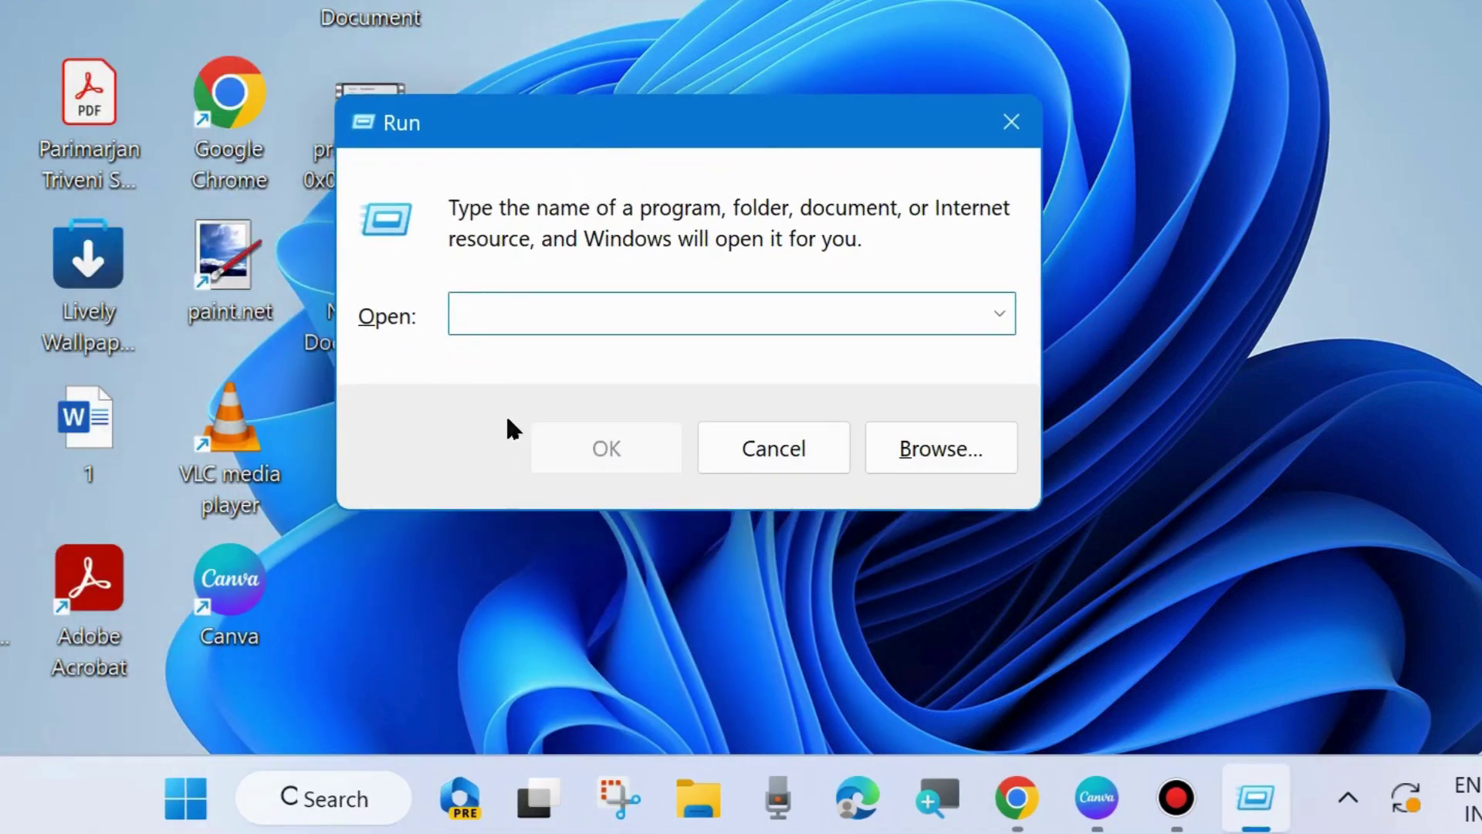
type("gp")
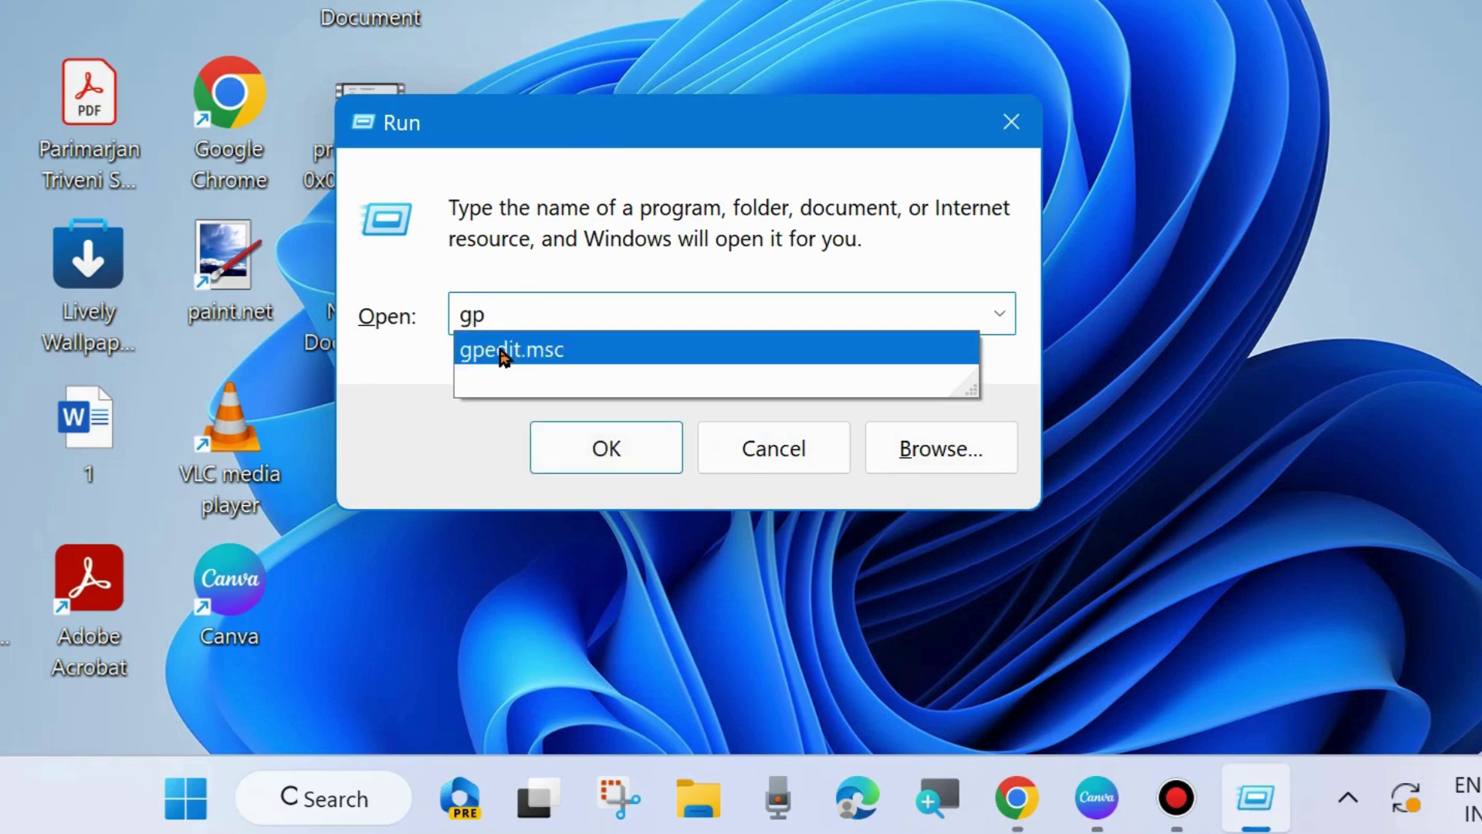
left_click(534, 353)
left_click(619, 323)
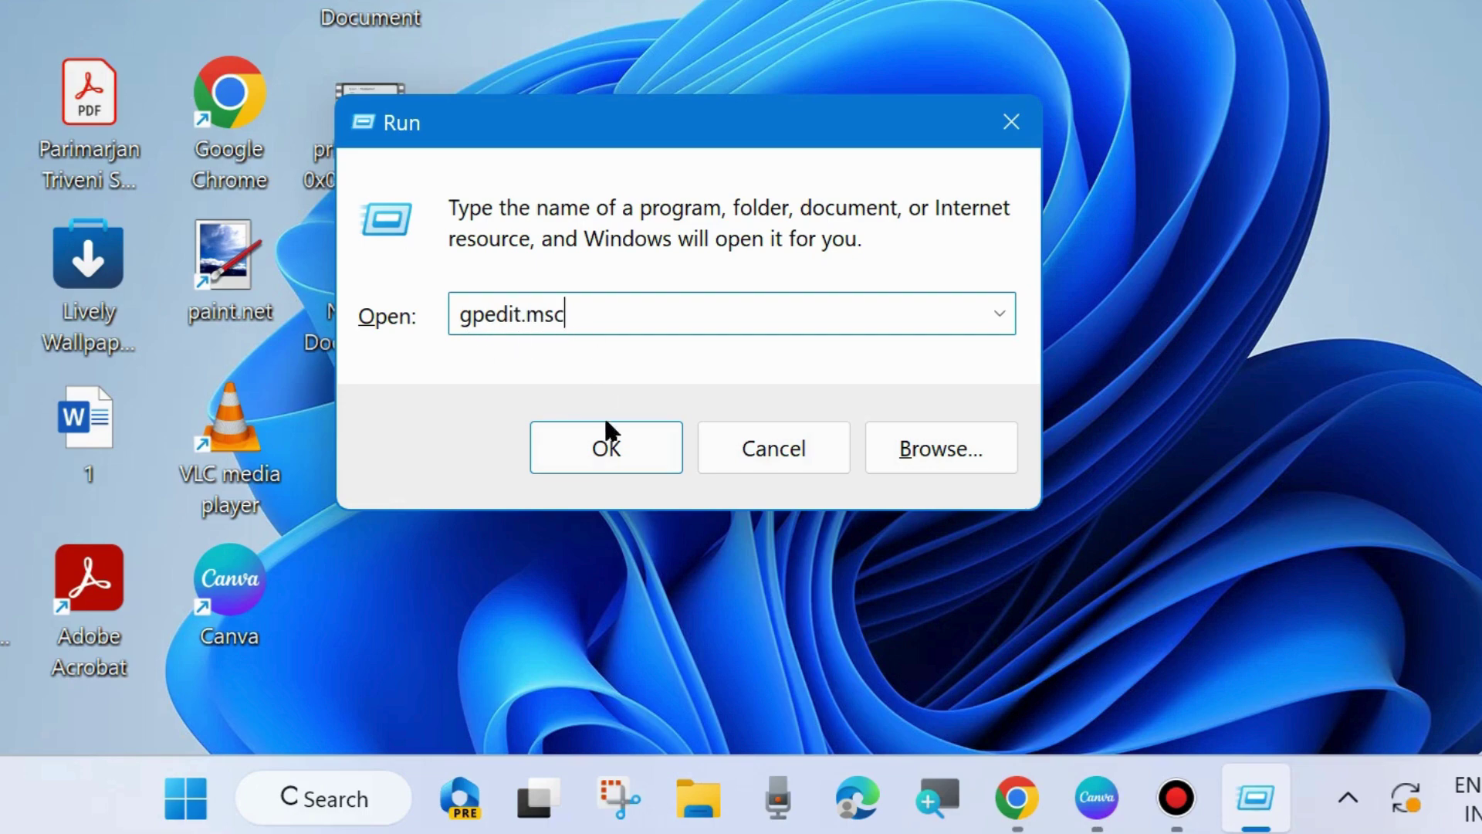
left_click(607, 441)
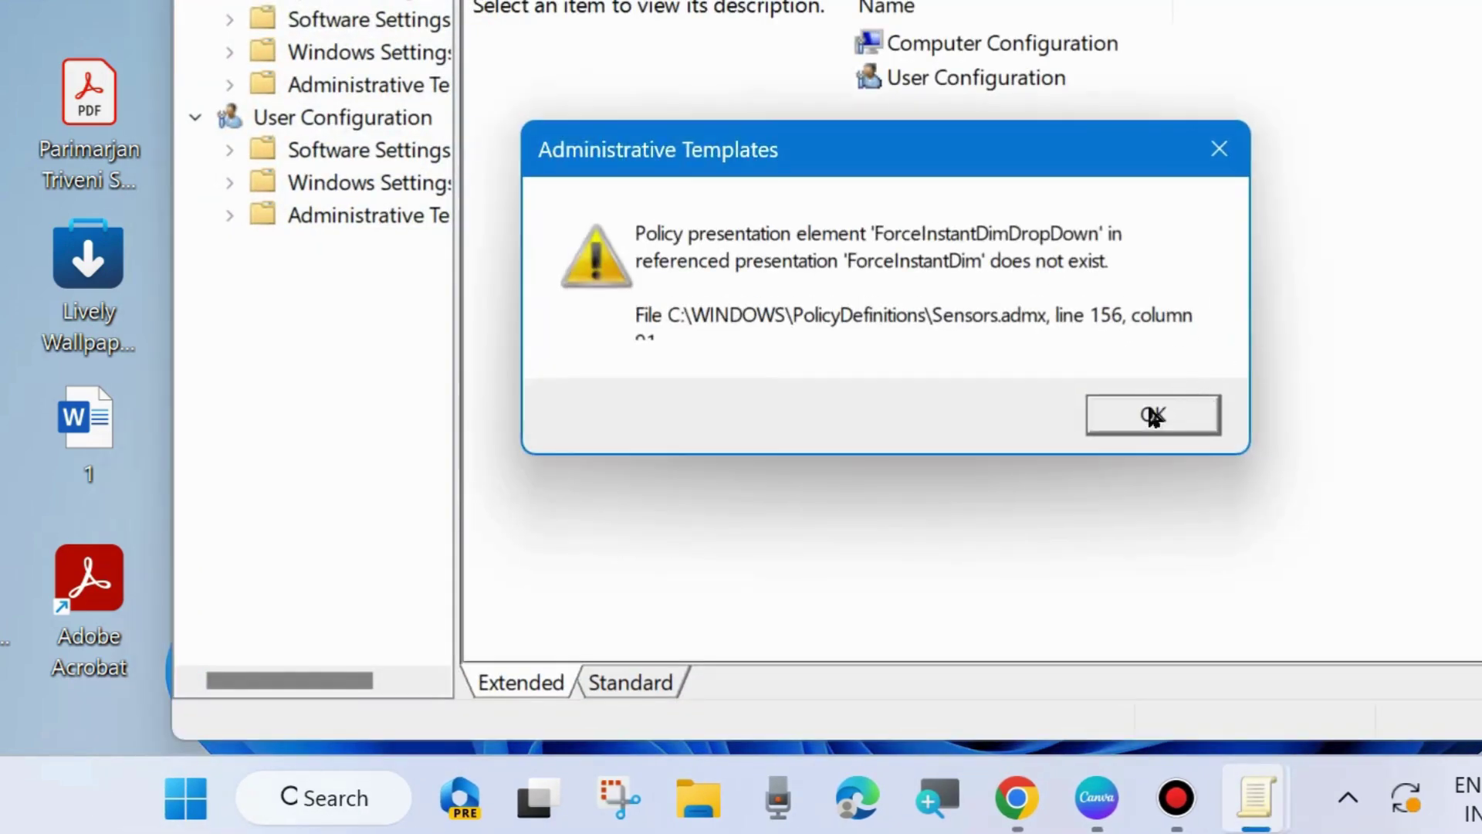
Dismiss the two Administrative Templates error messages and widen the editor's tree pane.
left_click(1154, 417)
left_click(1184, 407)
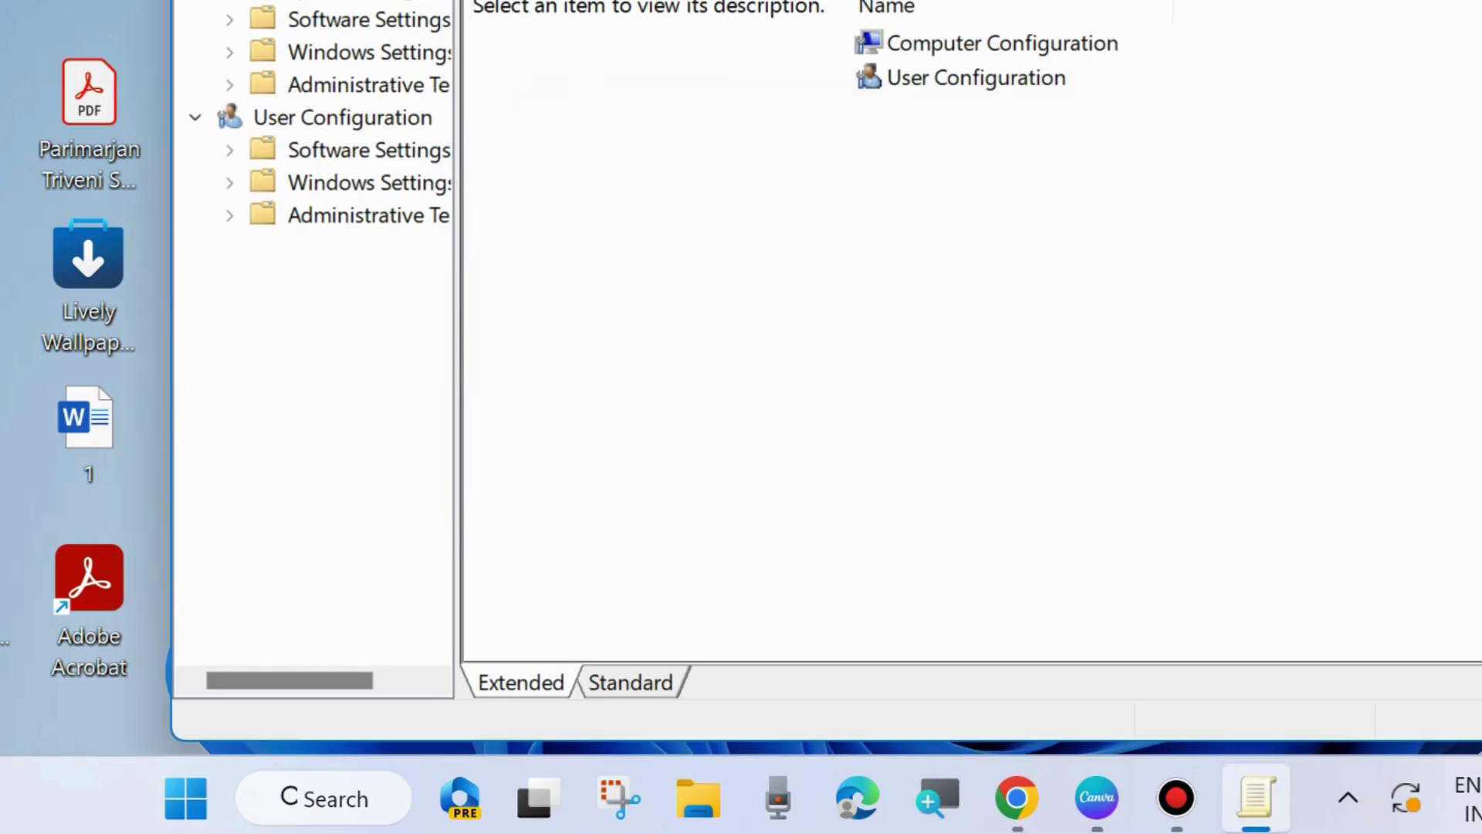
left_click_drag(867, 10, 824, 70)
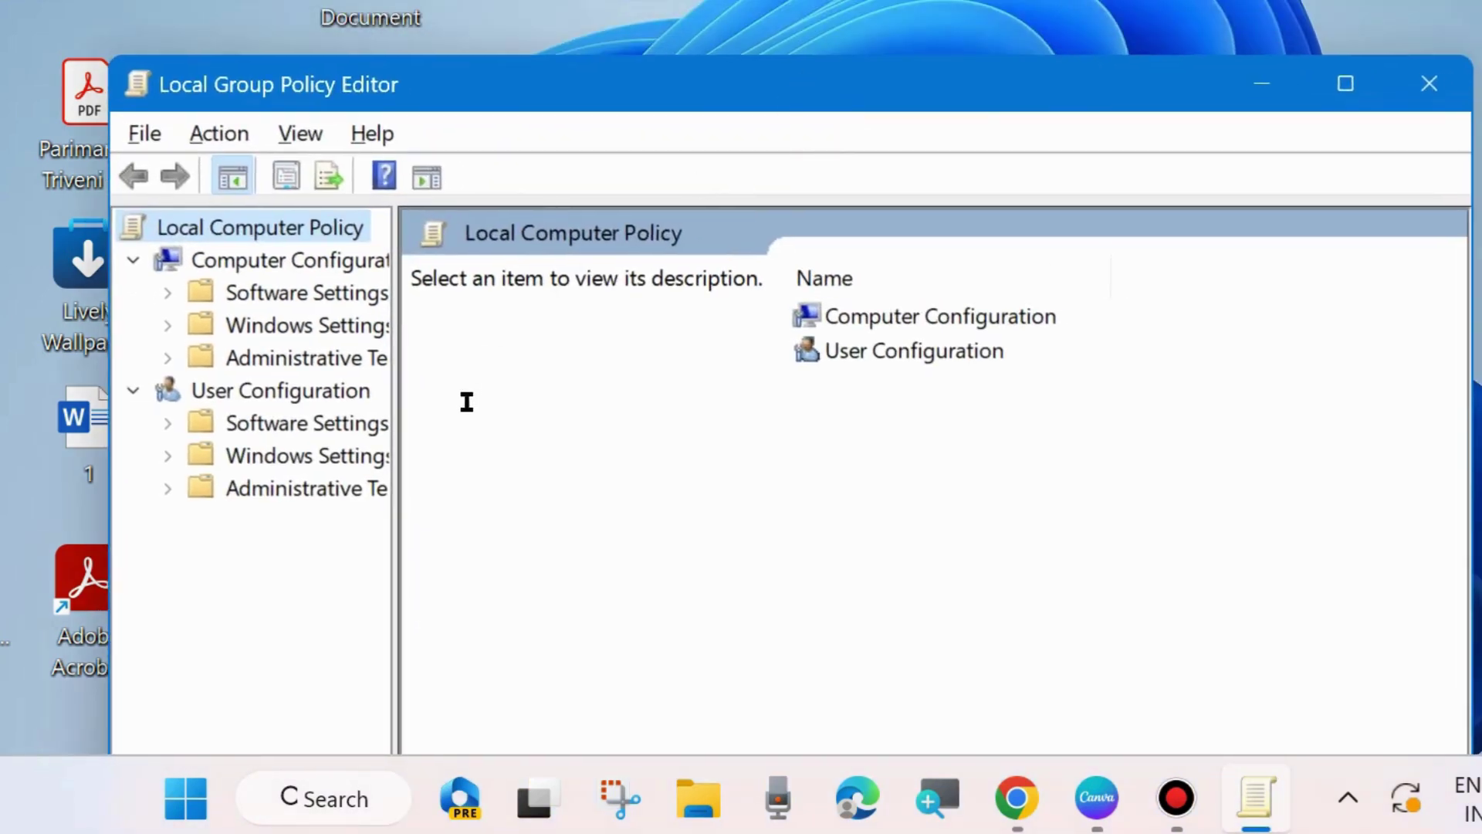
left_click_drag(396, 570, 651, 570)
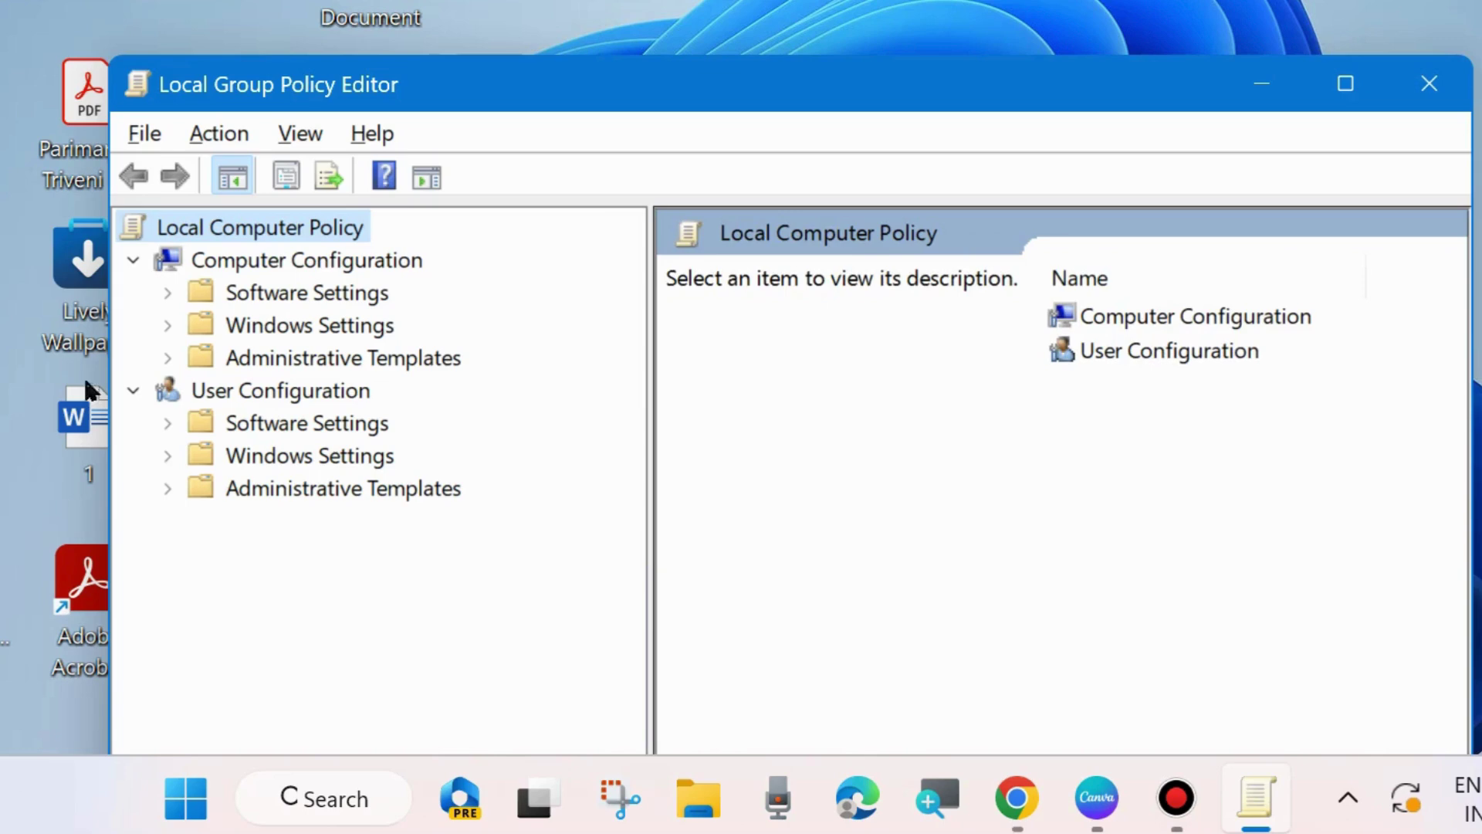
Open Administrative Templates > Windows Components > Microsoft Edge and widen the window.
left_click(167, 358)
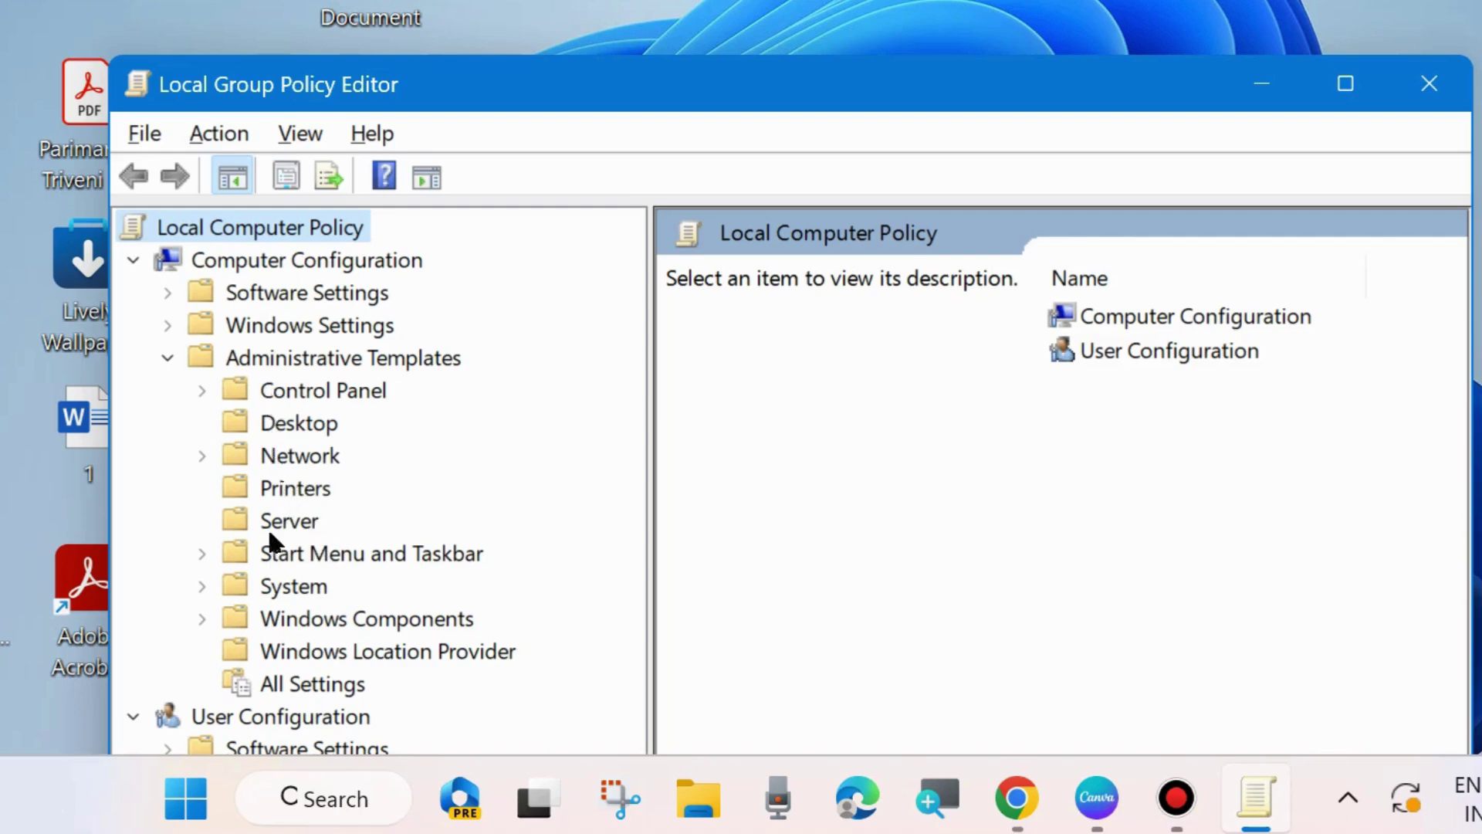
left_click(343, 358)
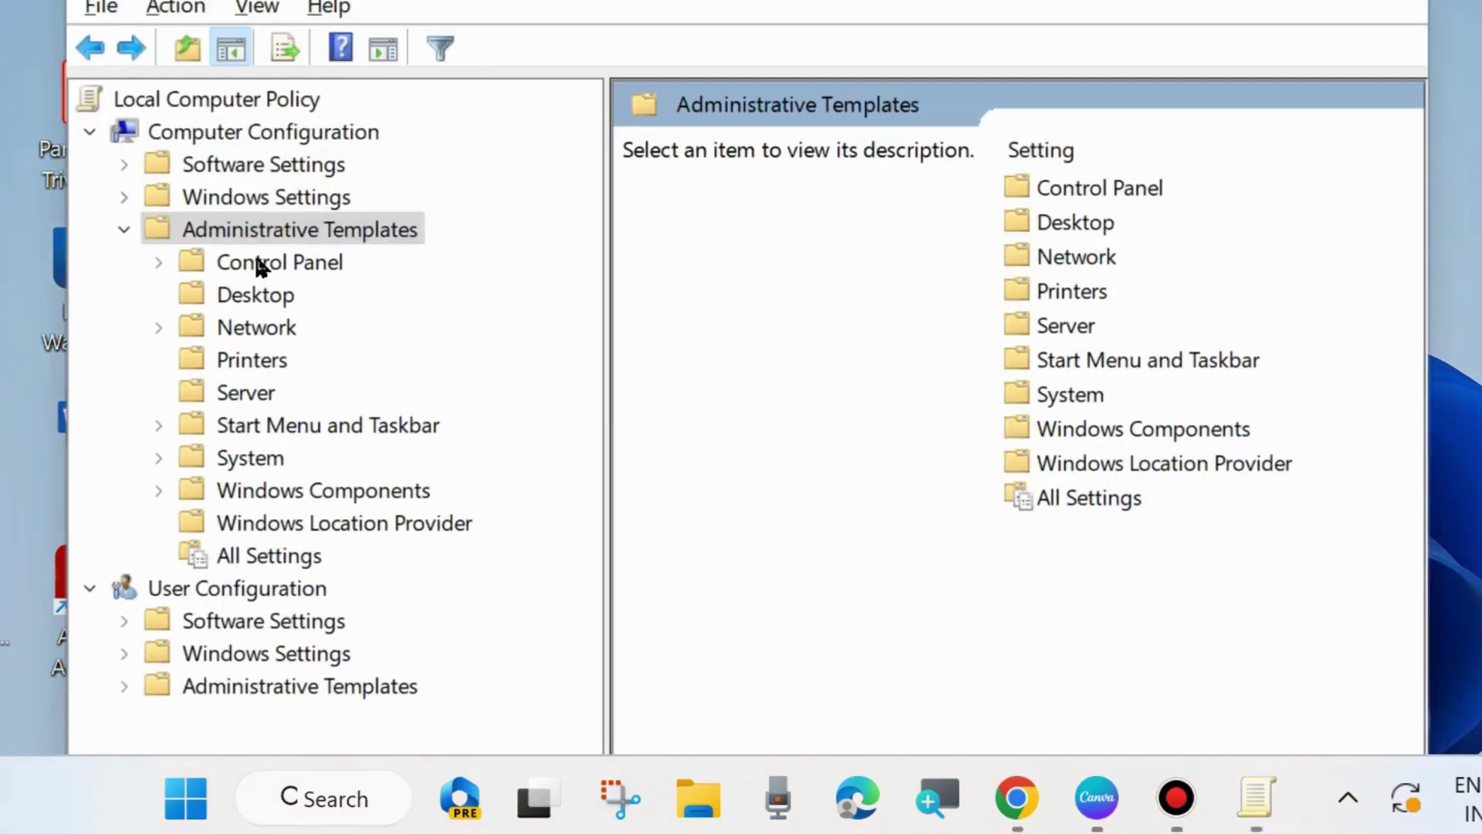
left_click(285, 495)
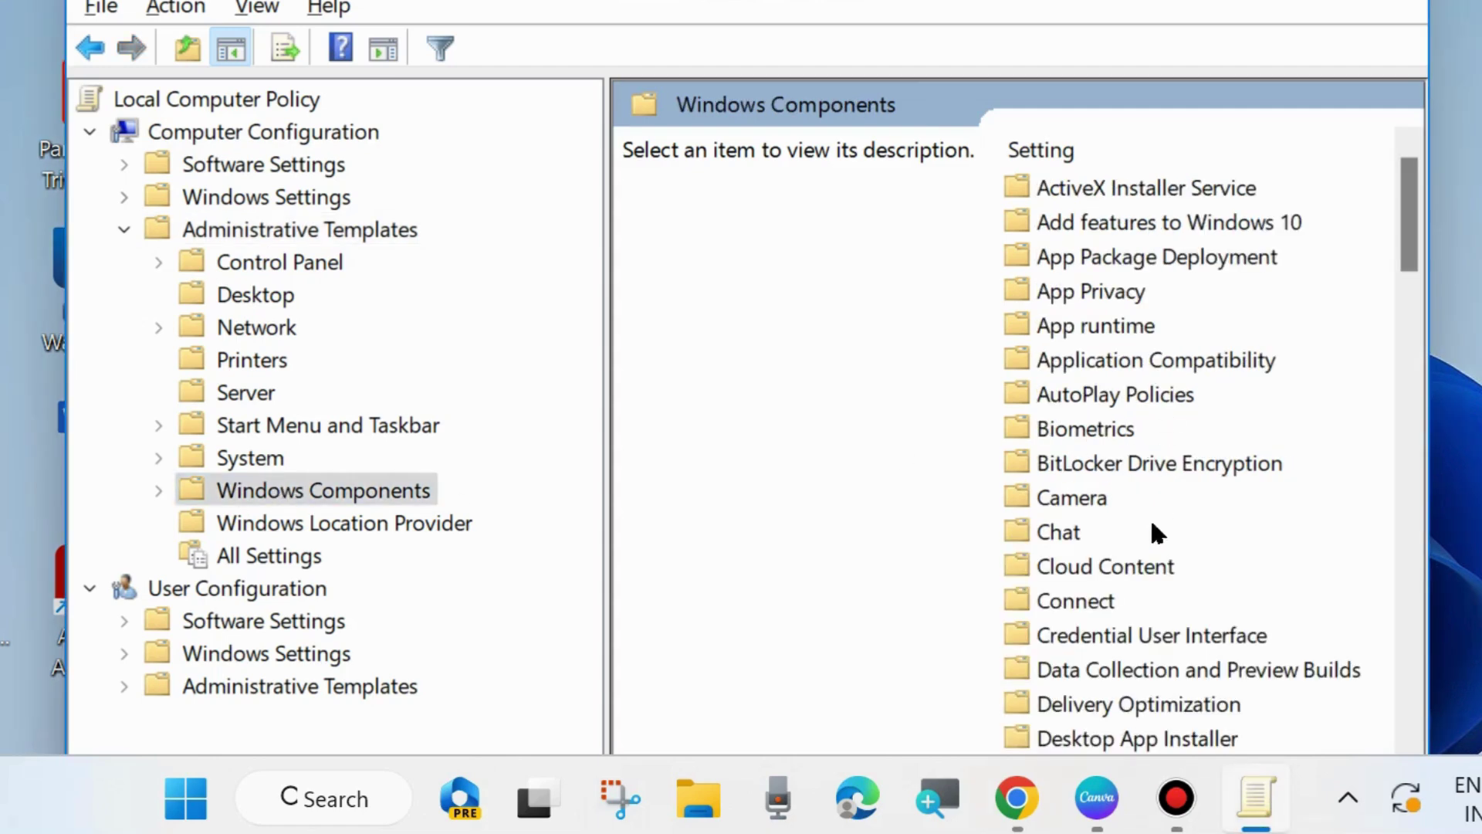
scroll(1149, 534, "down", 2)
scroll(1158, 567, "down", 1)
scroll(1162, 585, "down", 4)
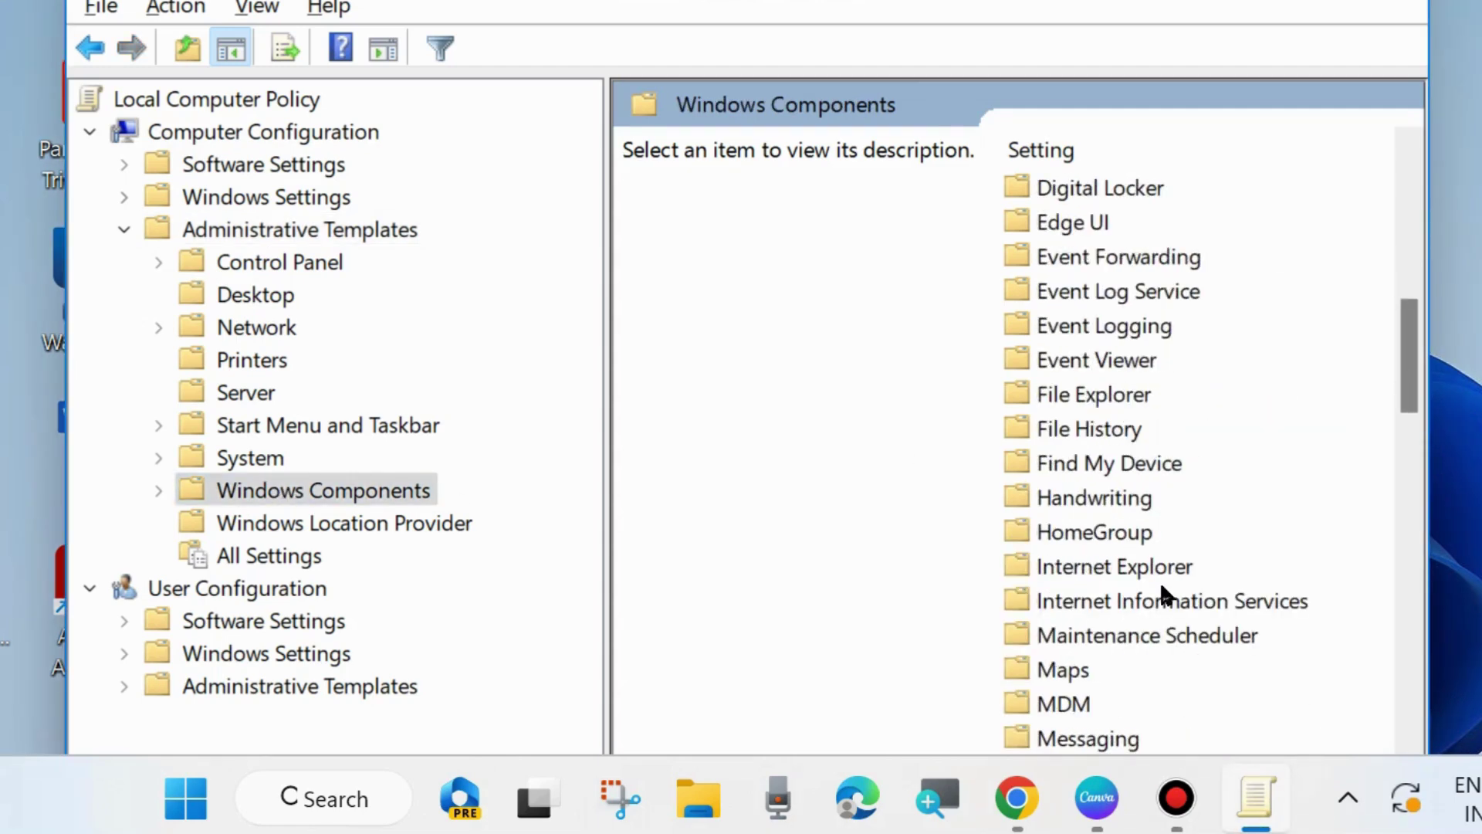
scroll(1159, 588, "down", 2)
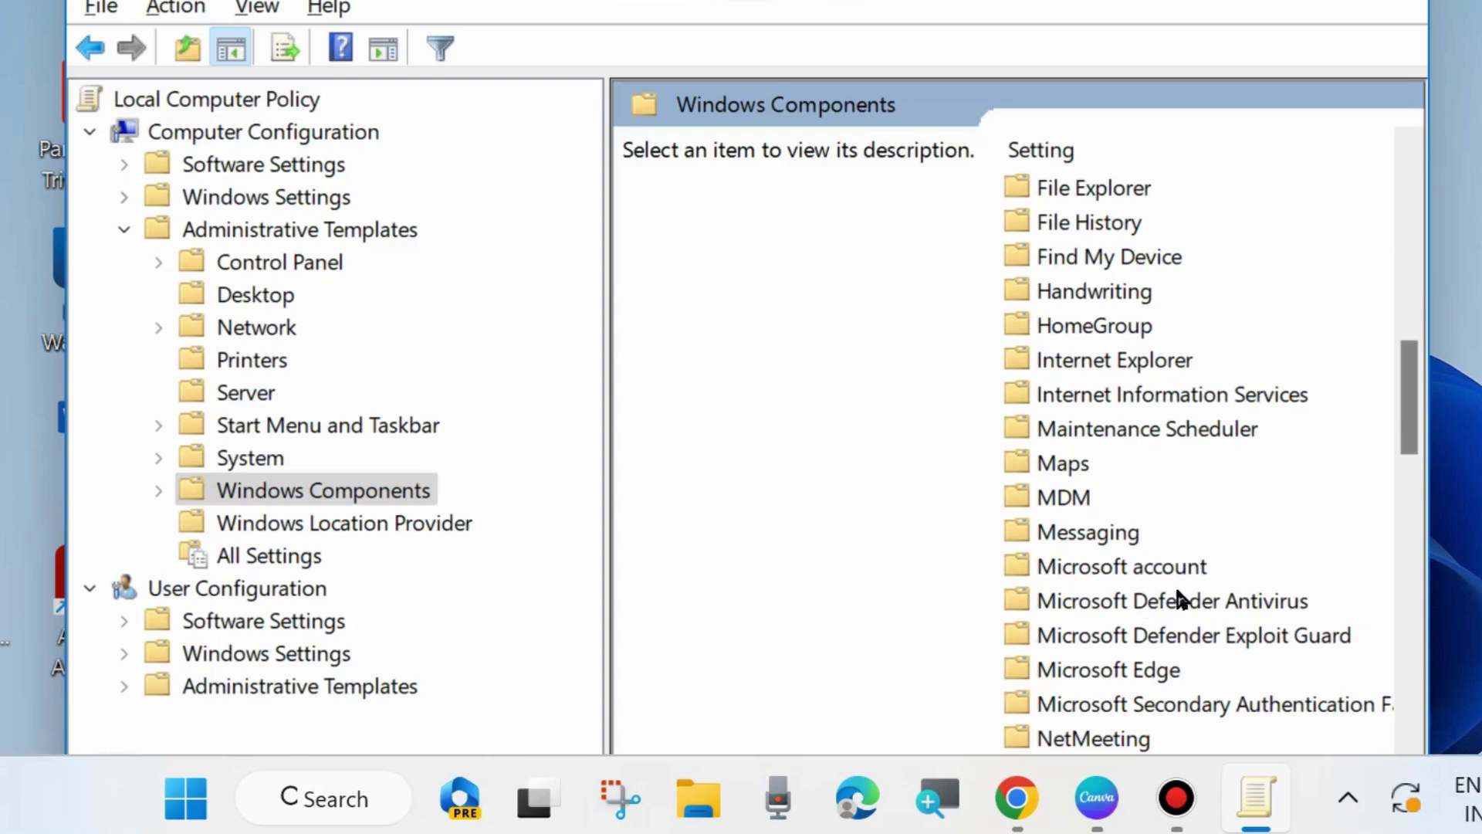
left_click(1100, 675)
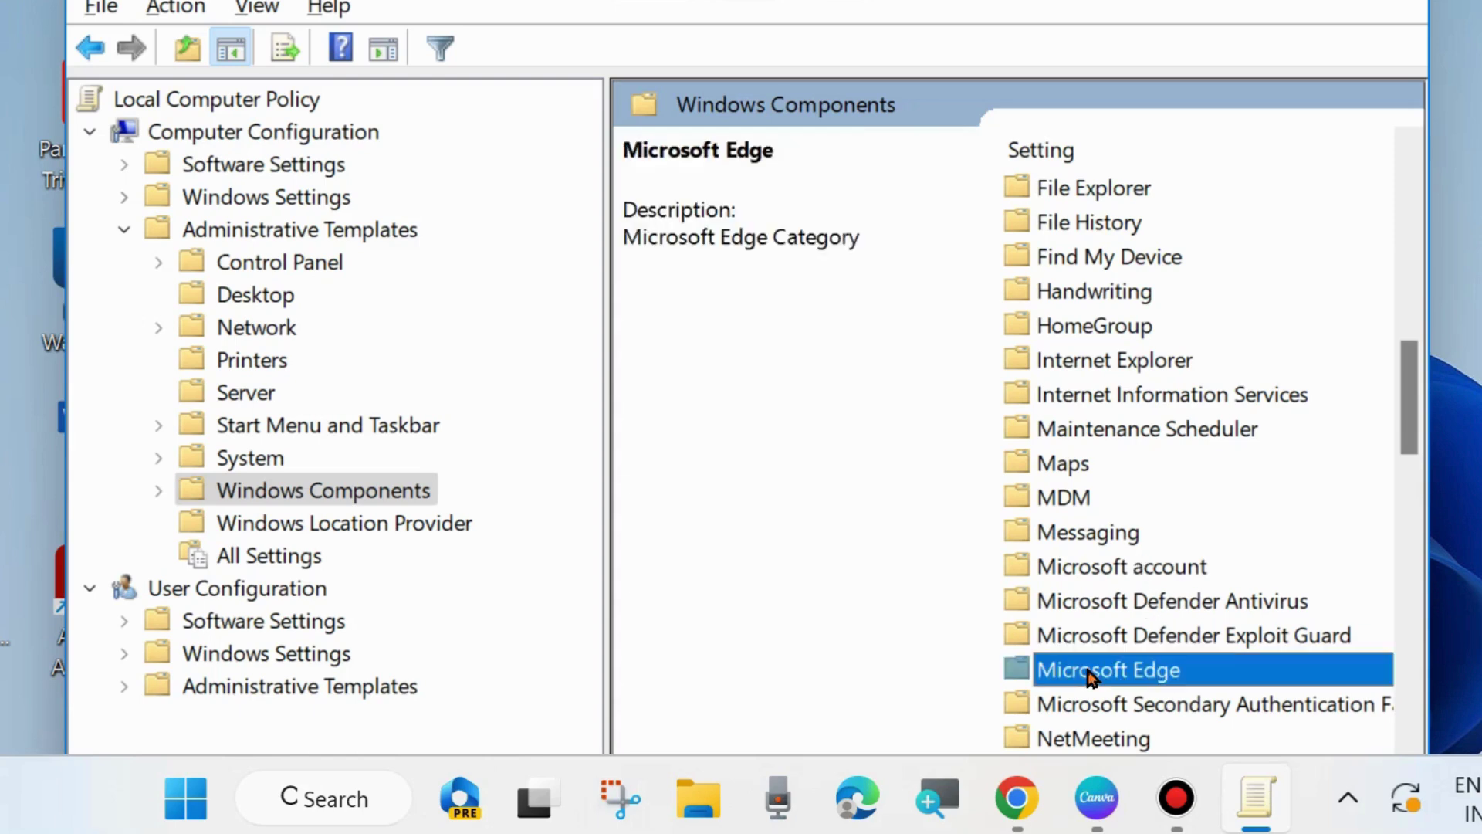
double_click(1080, 675)
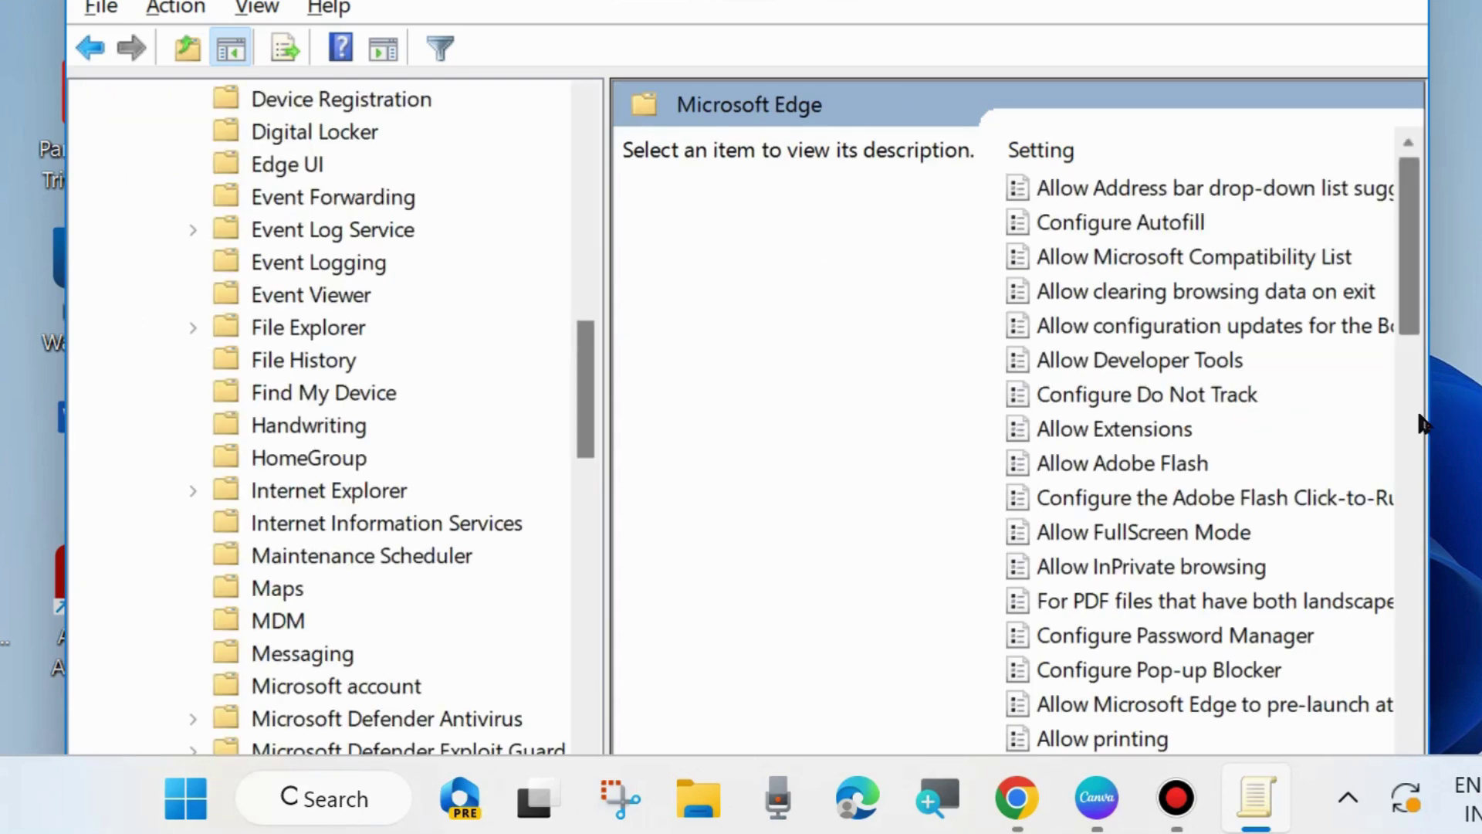
left_click_drag(1433, 413, 1481, 413)
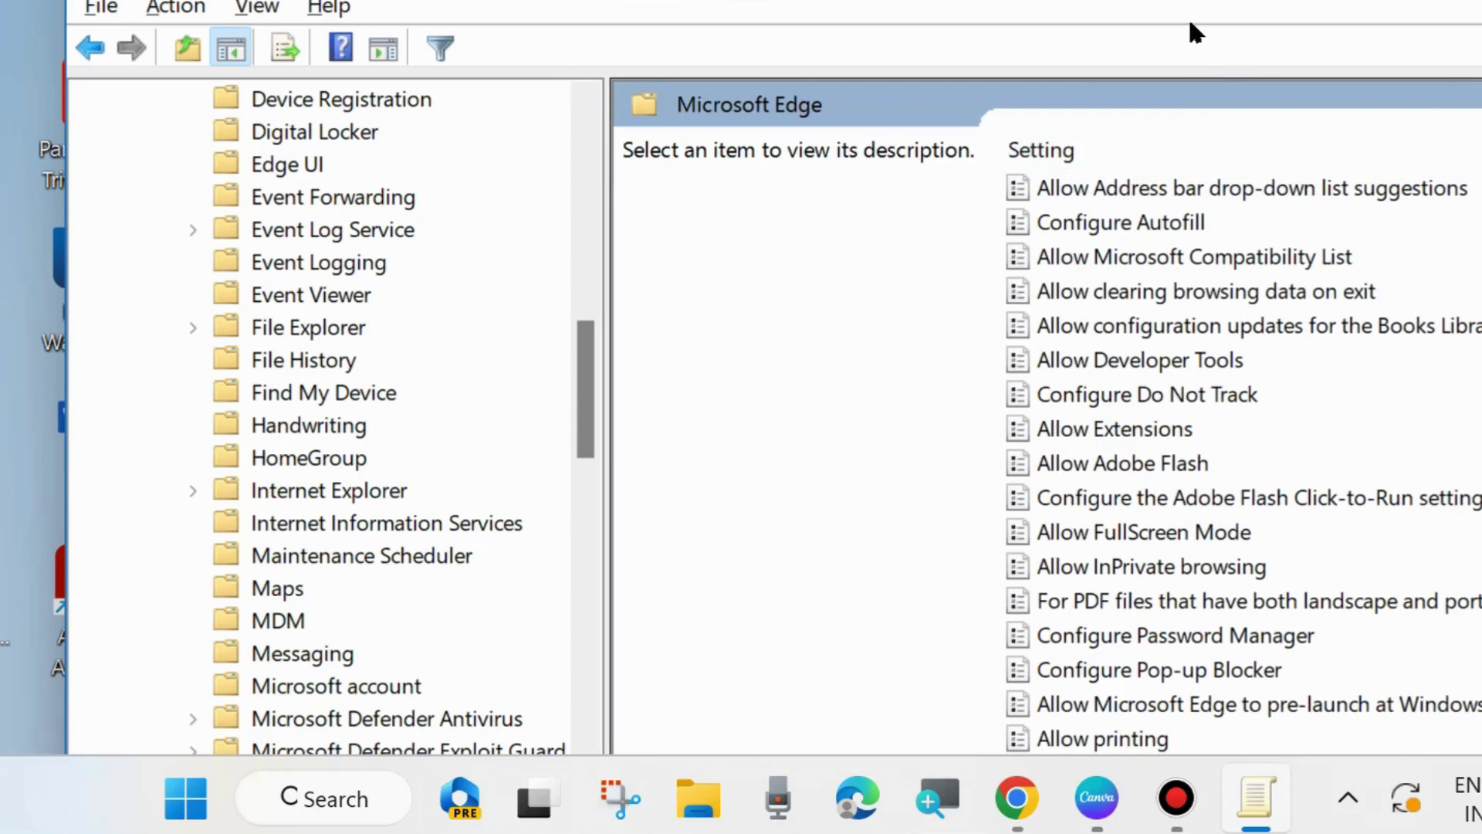
left_click_drag(1190, 5, 941, 10)
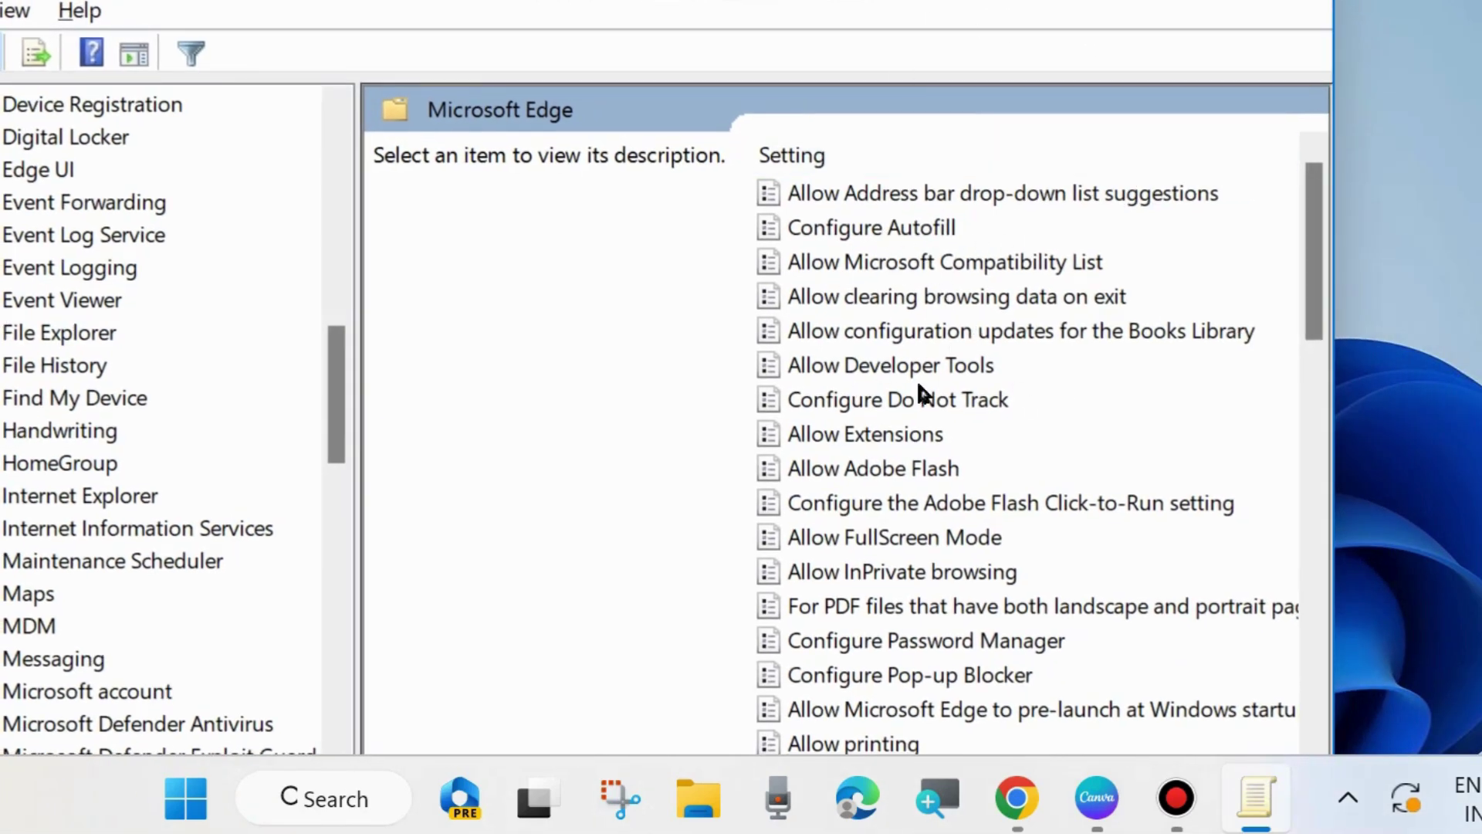
Set Edge's Allow Extensions policy to Enabled, apply it, and exit the Group Policy Editor.
double_click(857, 434)
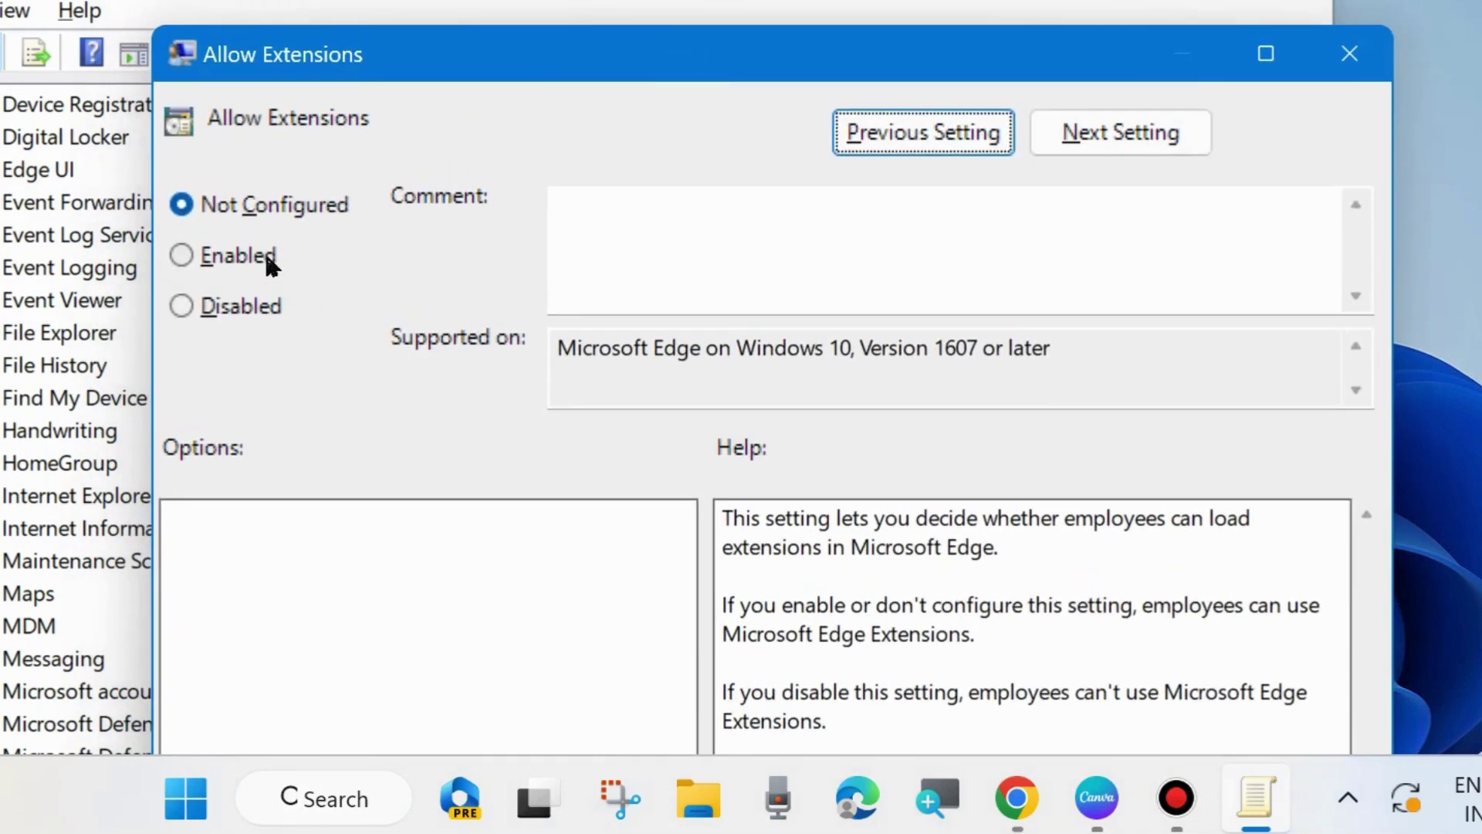
left_click(182, 257)
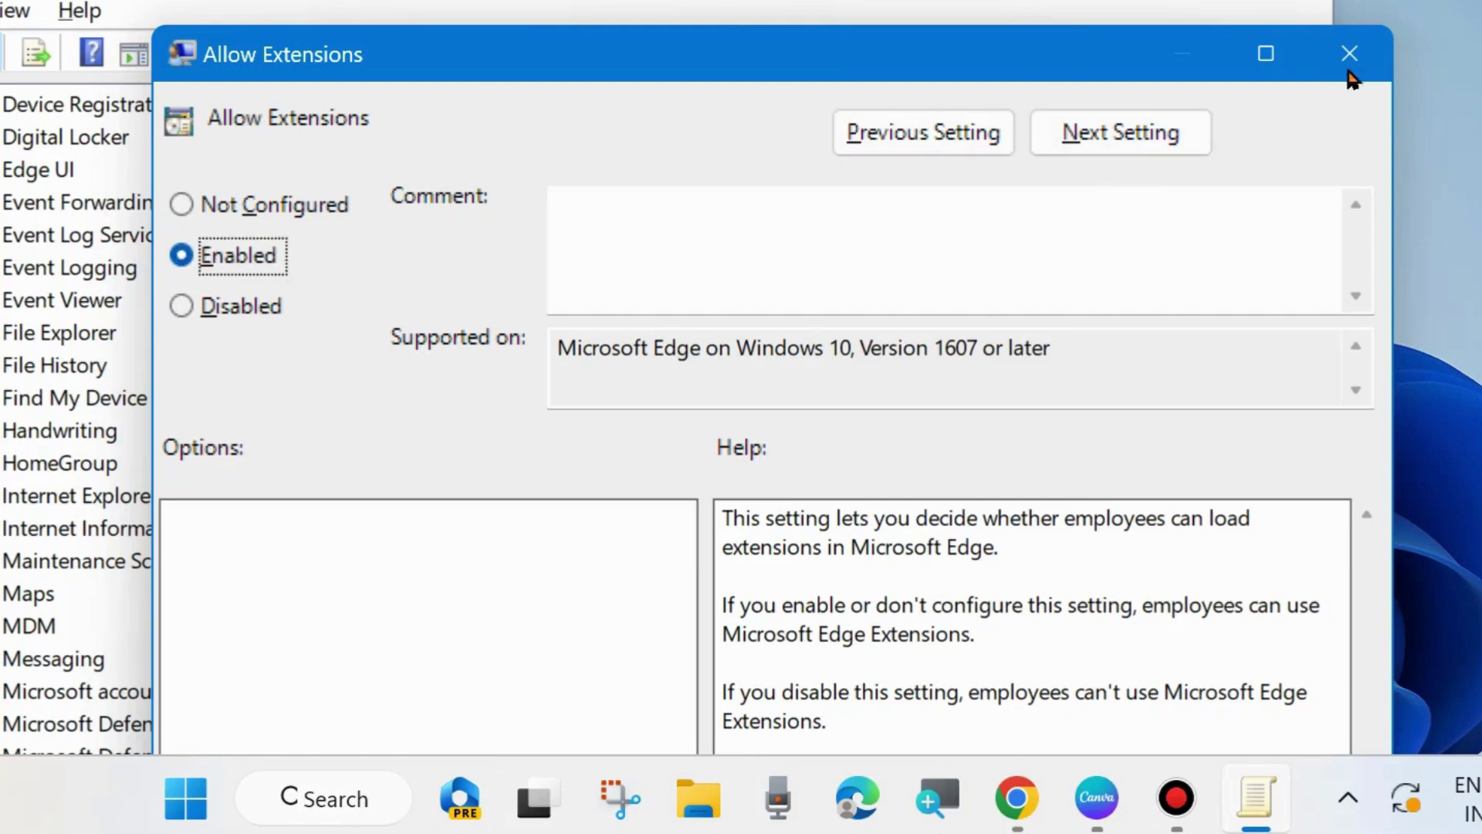
left_click_drag(1061, 52, 1061, 0)
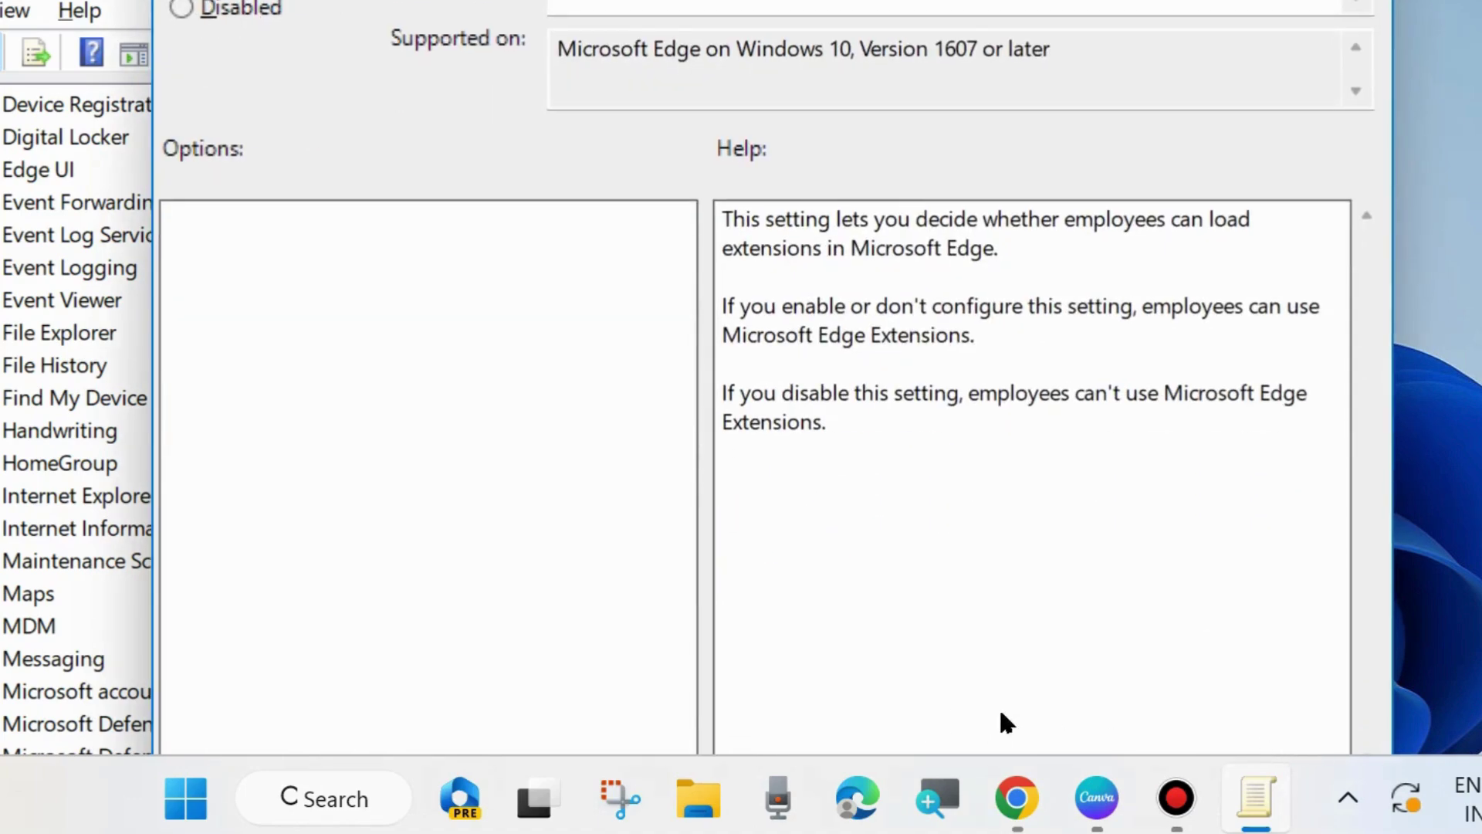
key("Return")
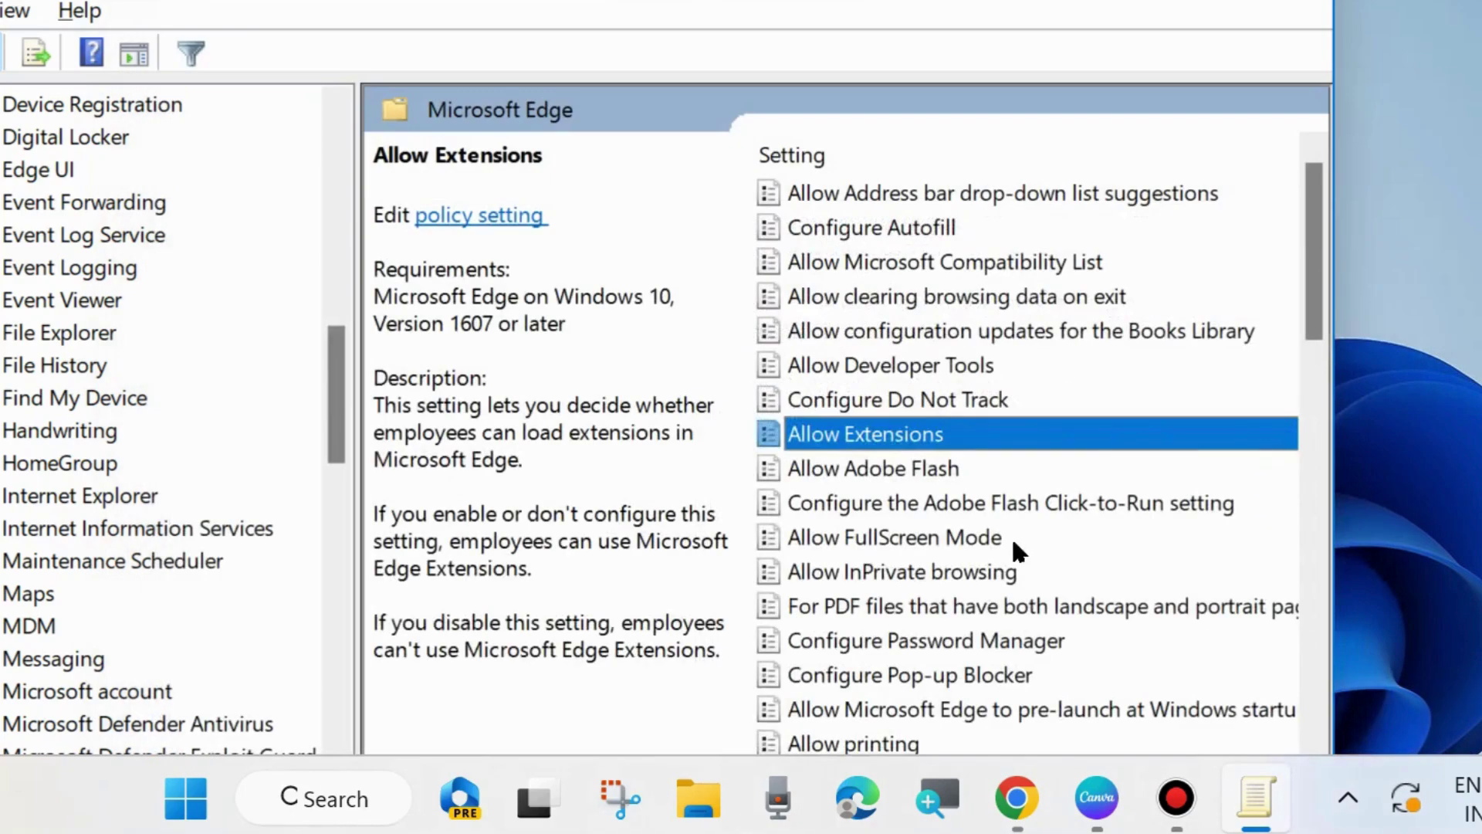
scroll(1013, 543, "down", 2)
scroll(916, 612, "down", 3)
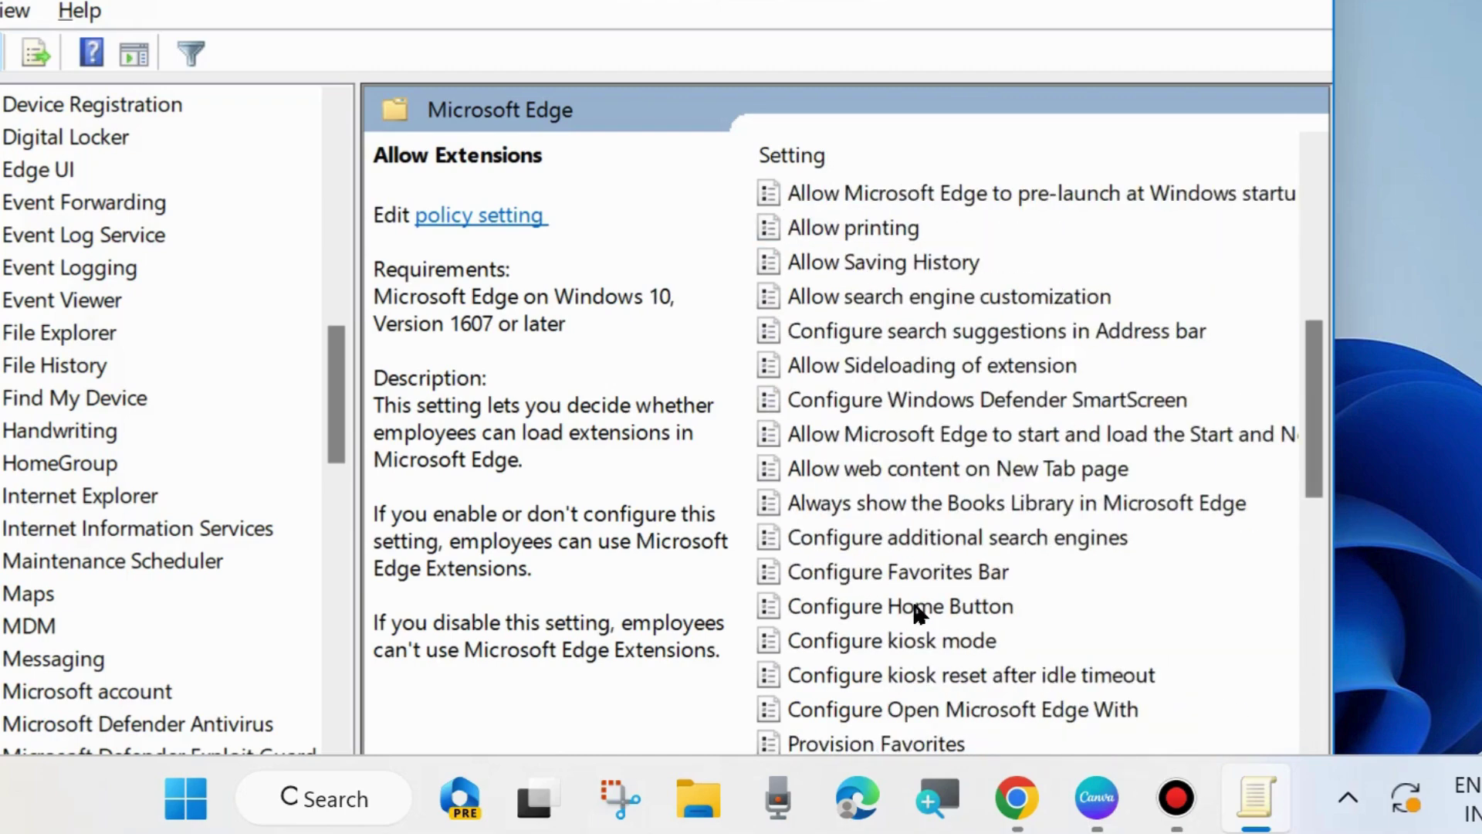
scroll(982, 619, "down", 3)
scroll(982, 620, "down", 4)
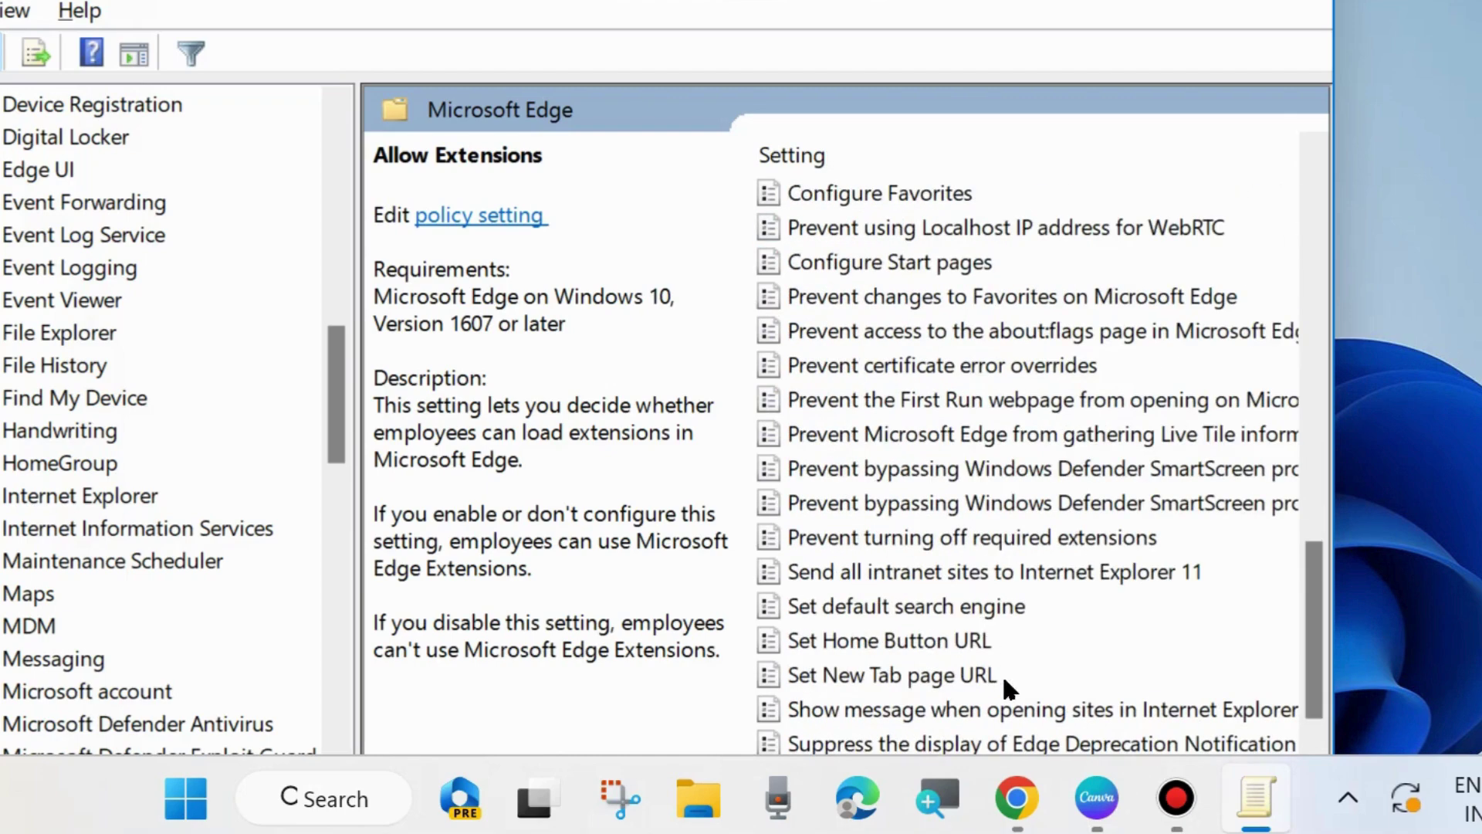
scroll(1001, 674, "down", 1)
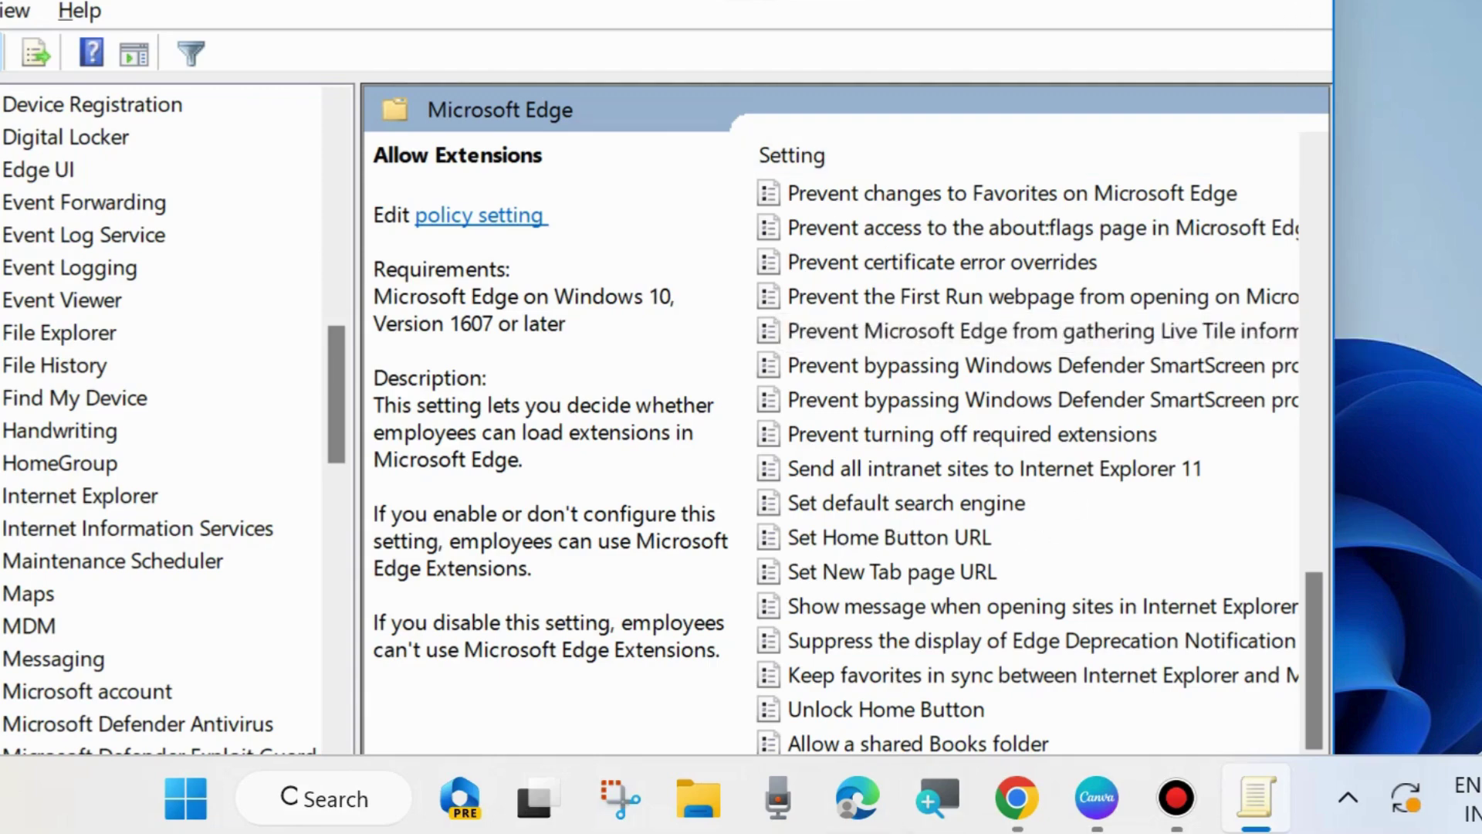
key("alt+F4")
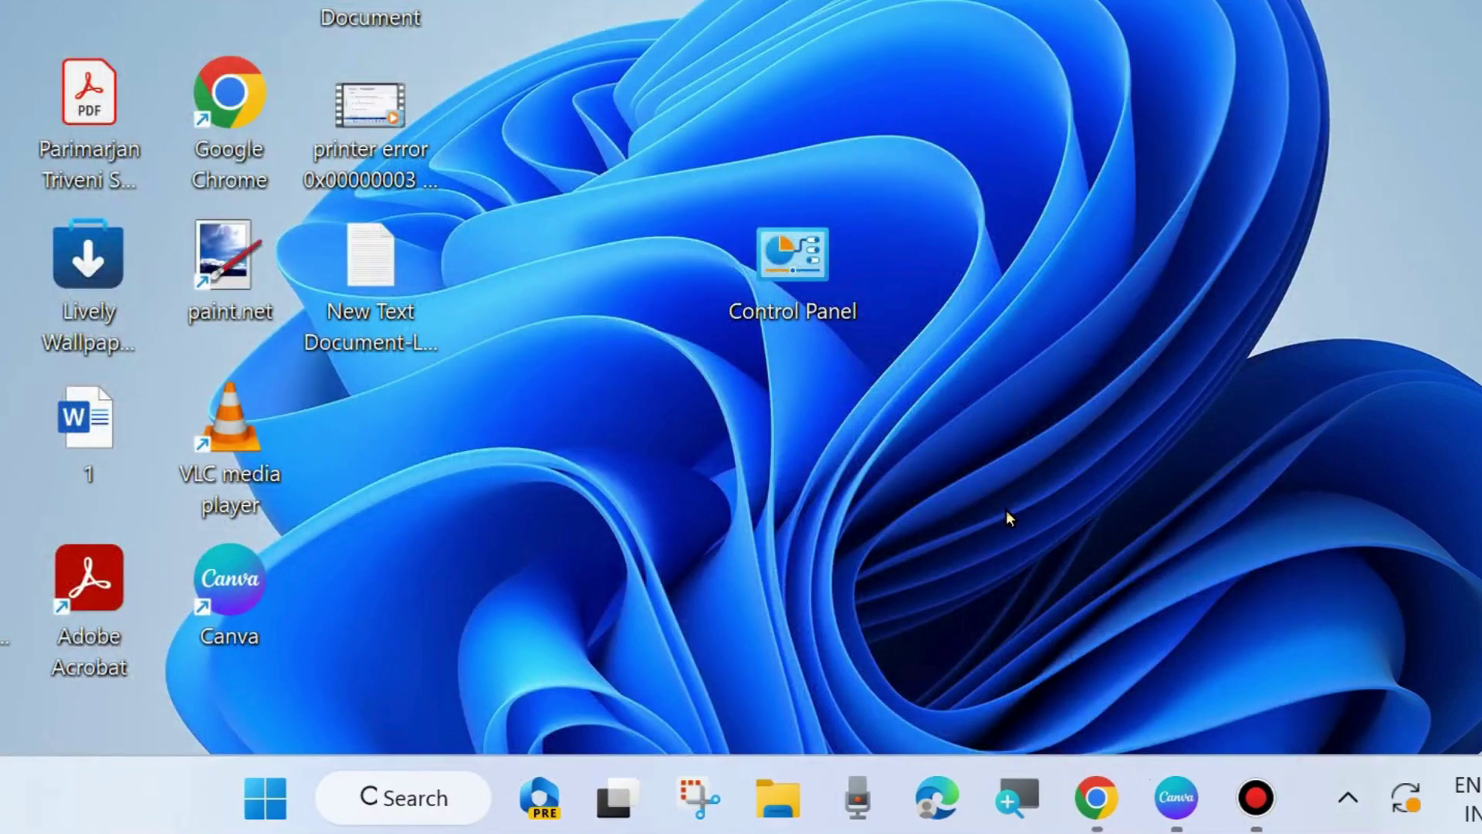
right_click(266, 797)
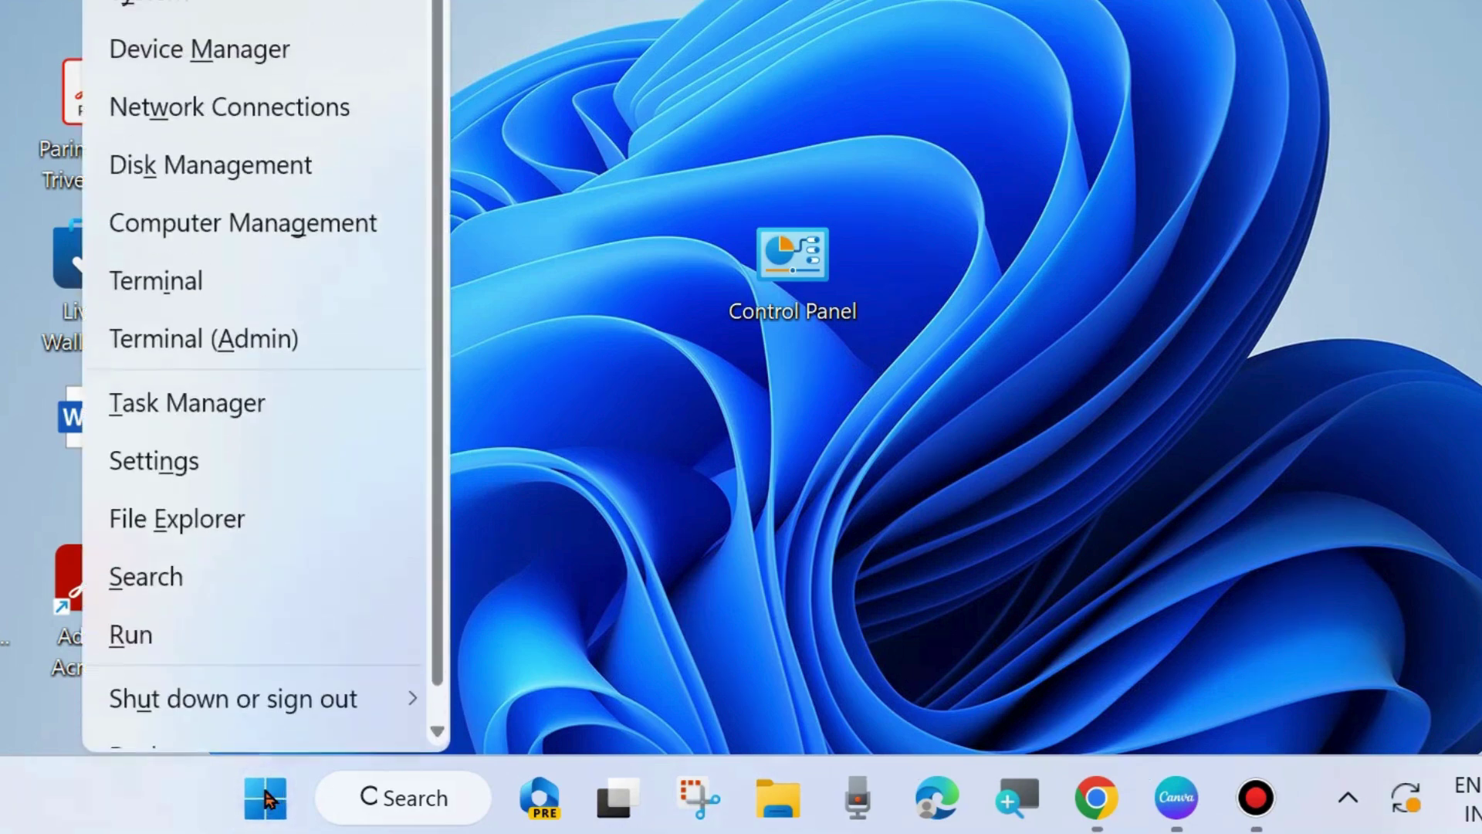
left_click(173, 463)
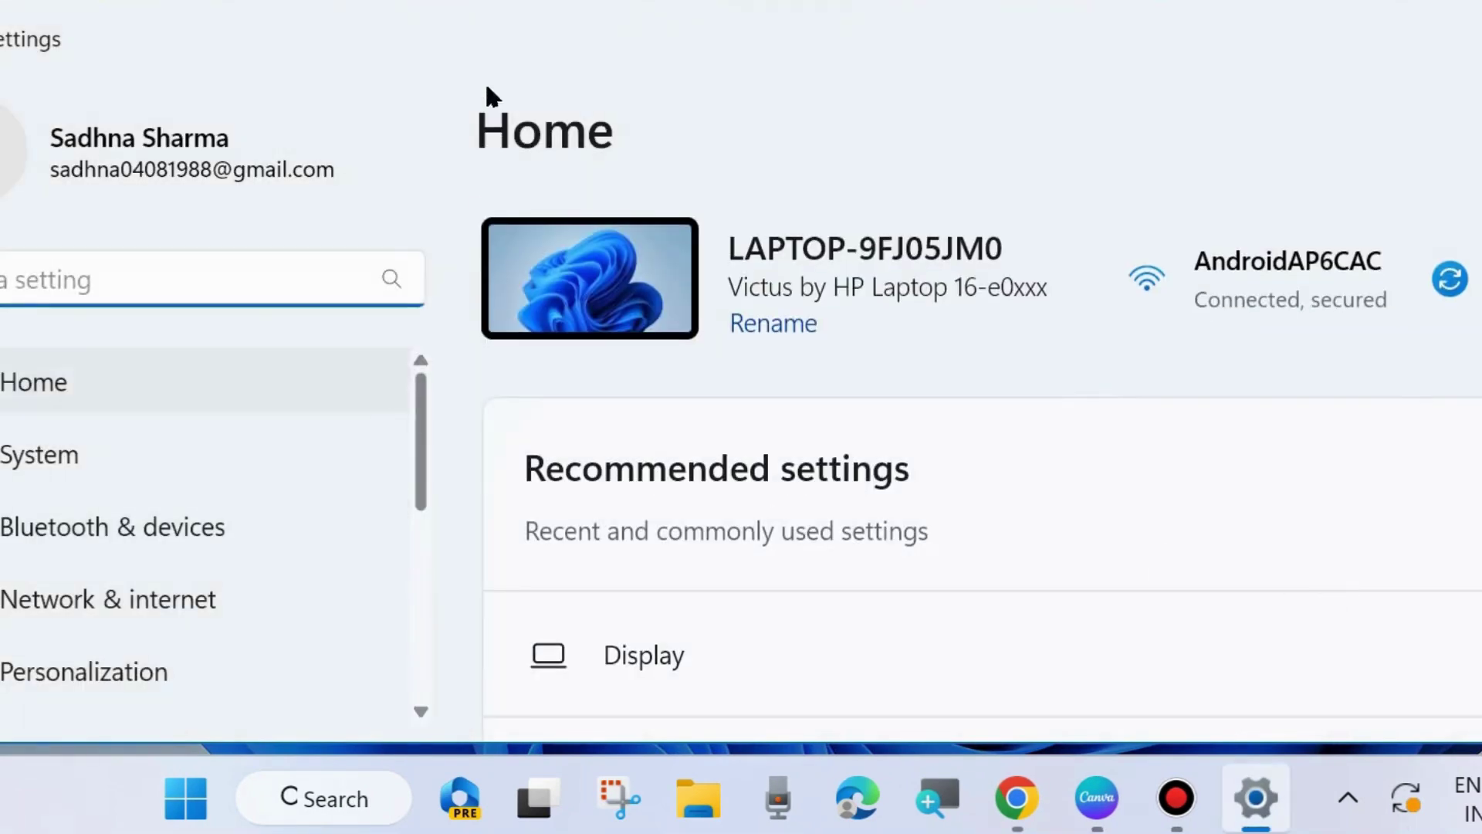
left_click_drag(501, 24, 604, 29)
scroll(215, 639, "down", 5)
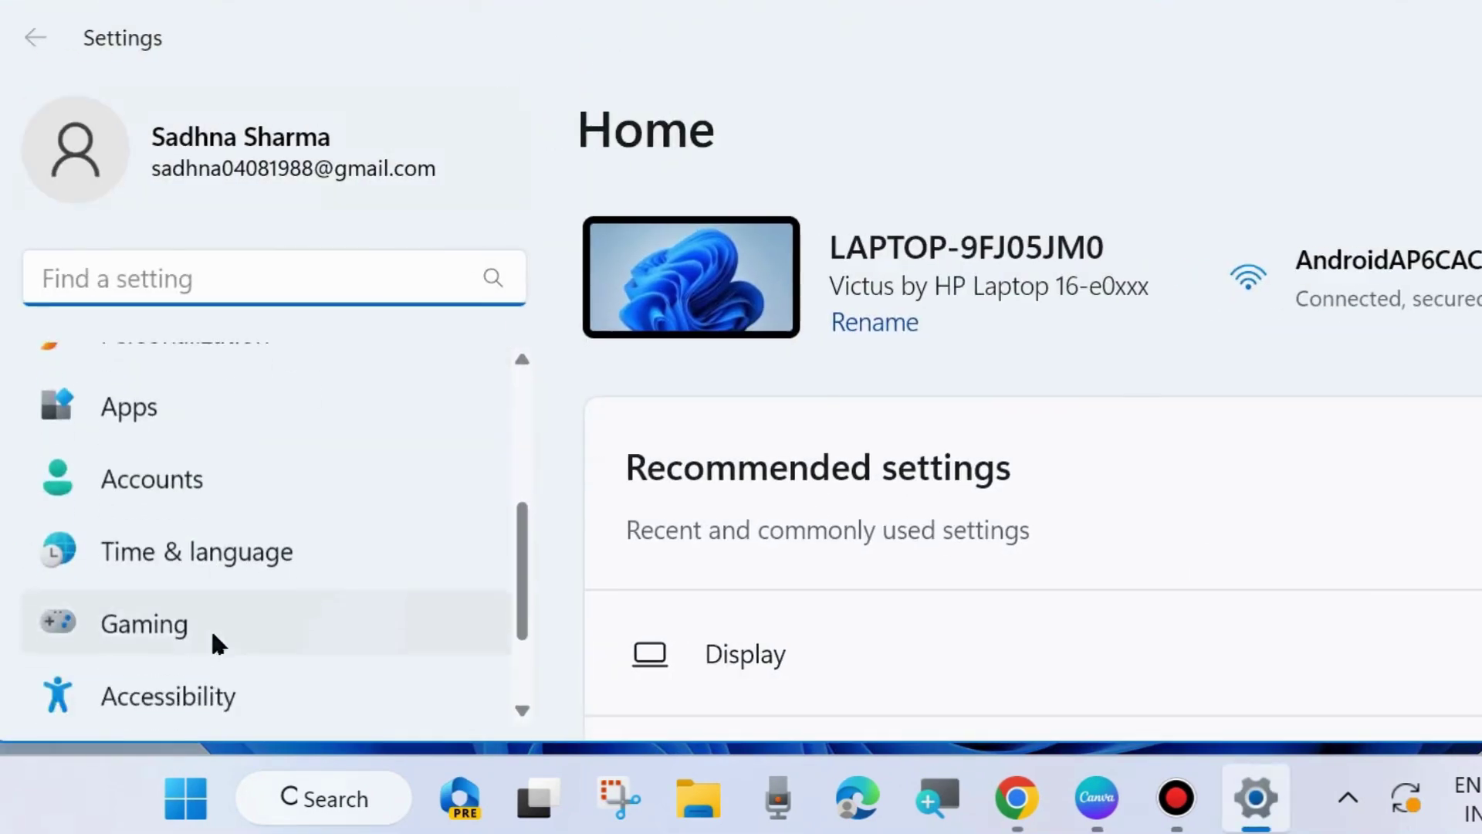
scroll(215, 641, "down", 2)
scroll(214, 672, "down", 1)
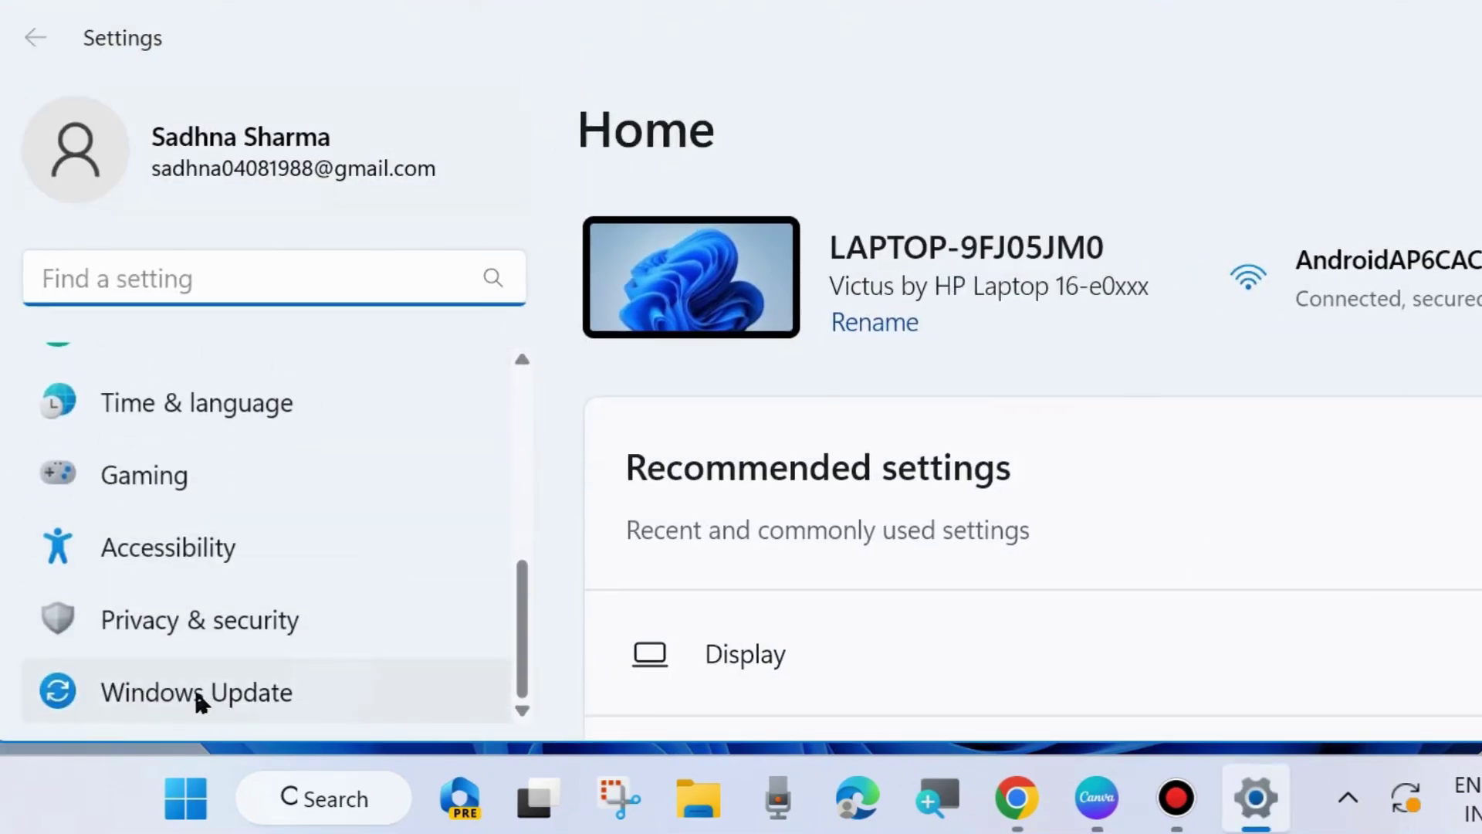
left_click(195, 694)
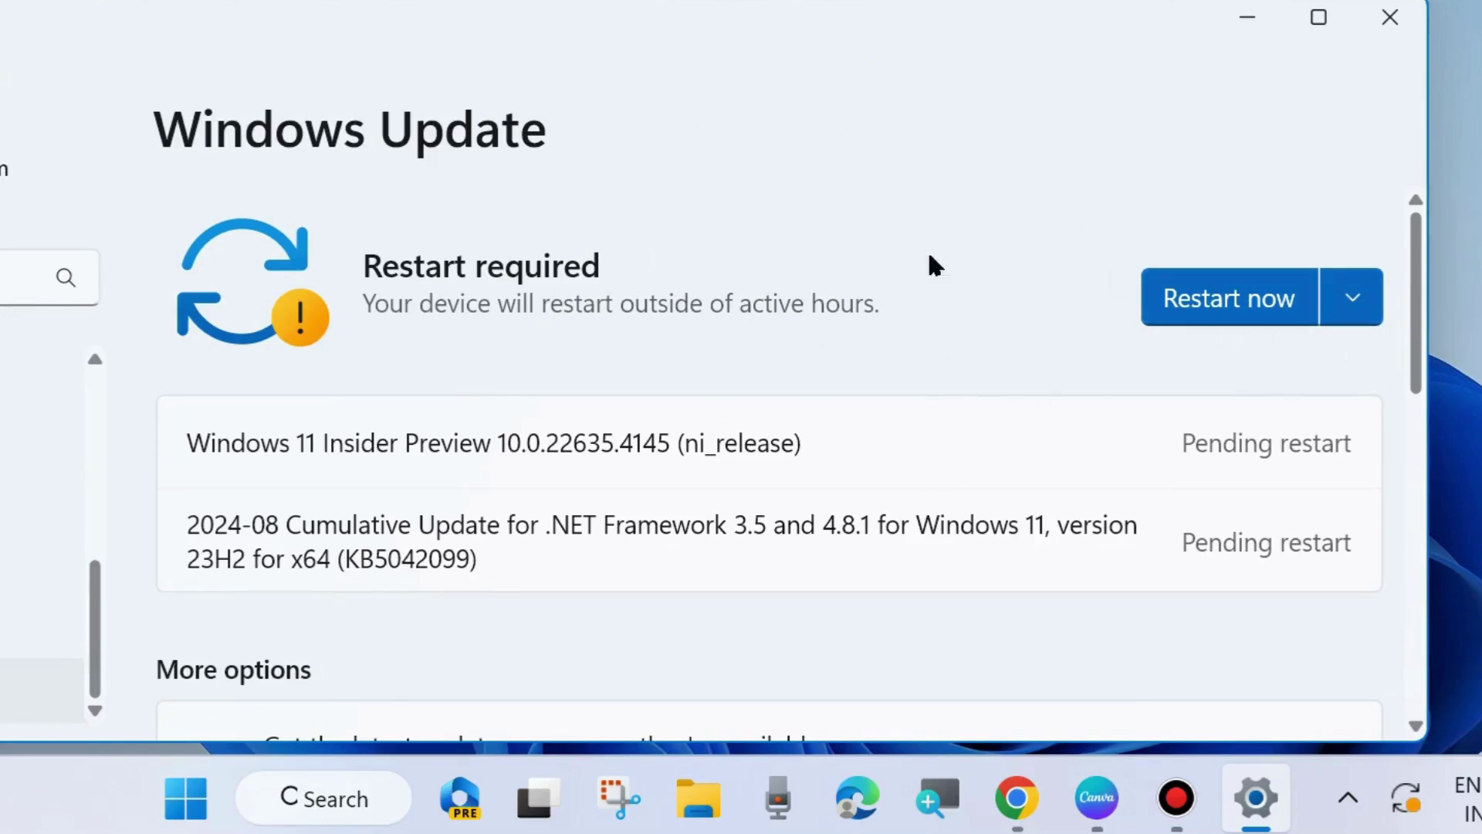
scroll(927, 506, "down", 2)
scroll(927, 507, "down", 2)
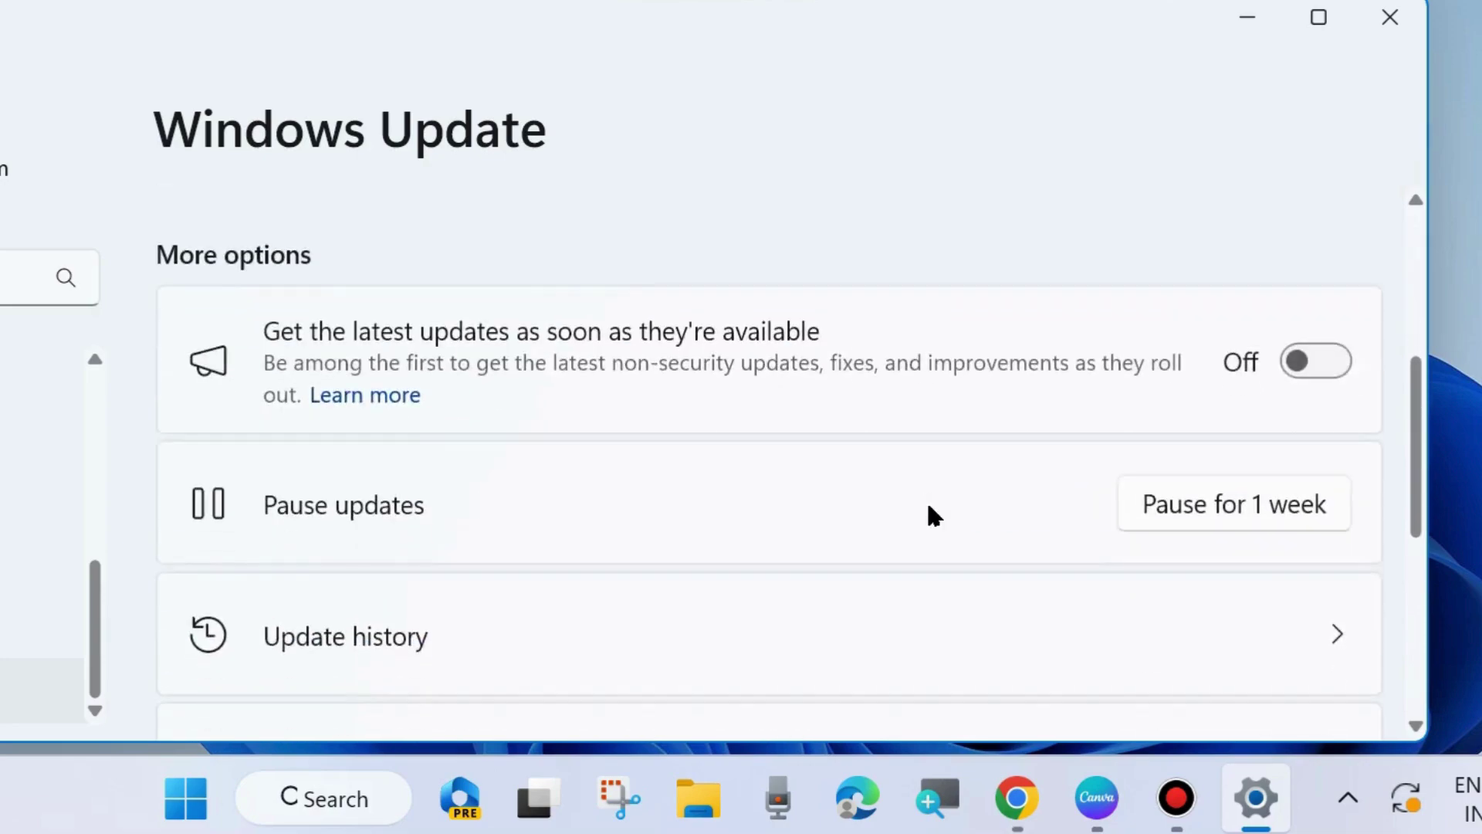
scroll(927, 507, "down", 3)
scroll(928, 506, "up", 3)
scroll(961, 556, "up", 2)
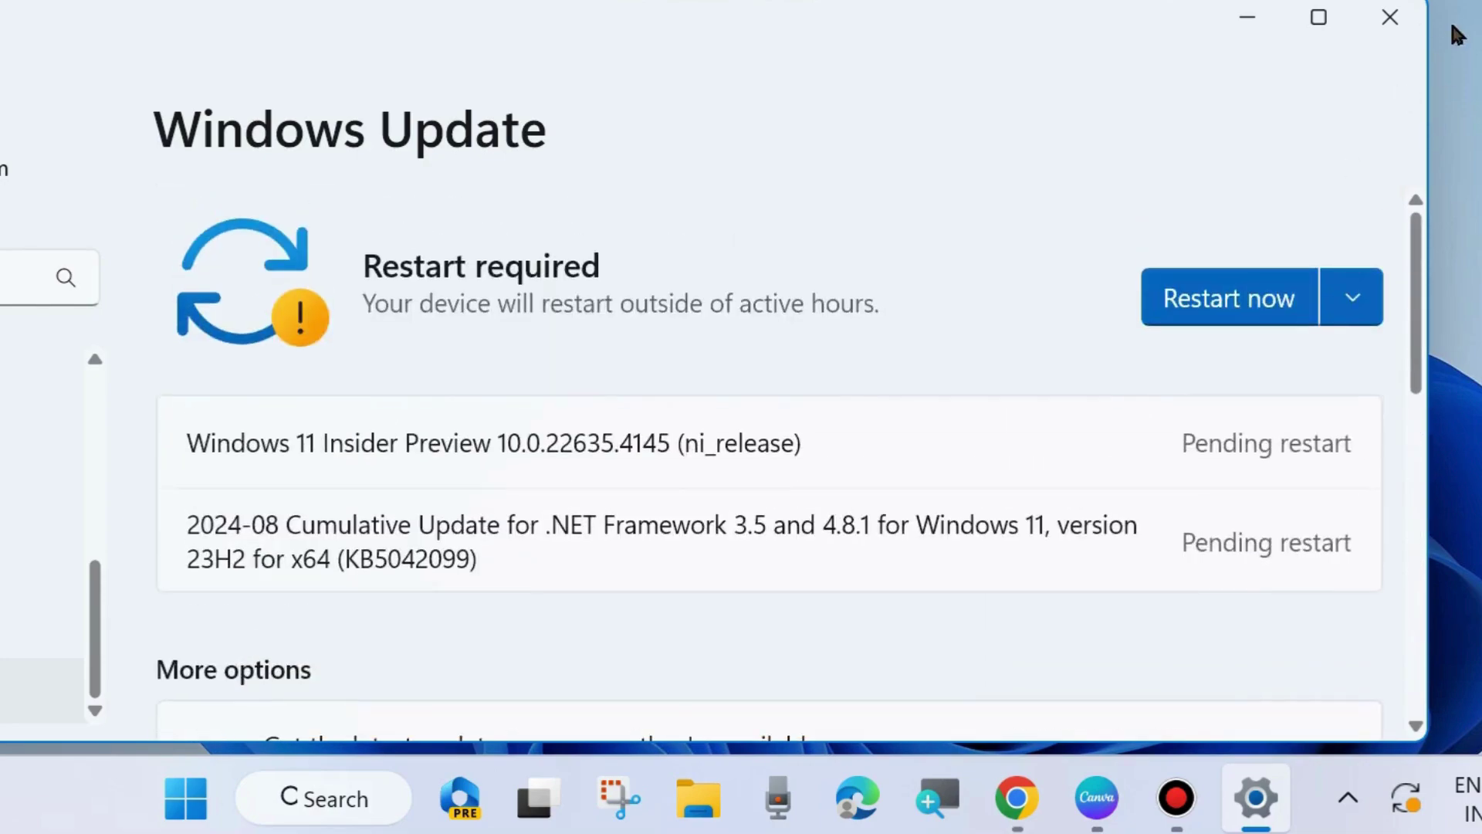
left_click(1390, 16)
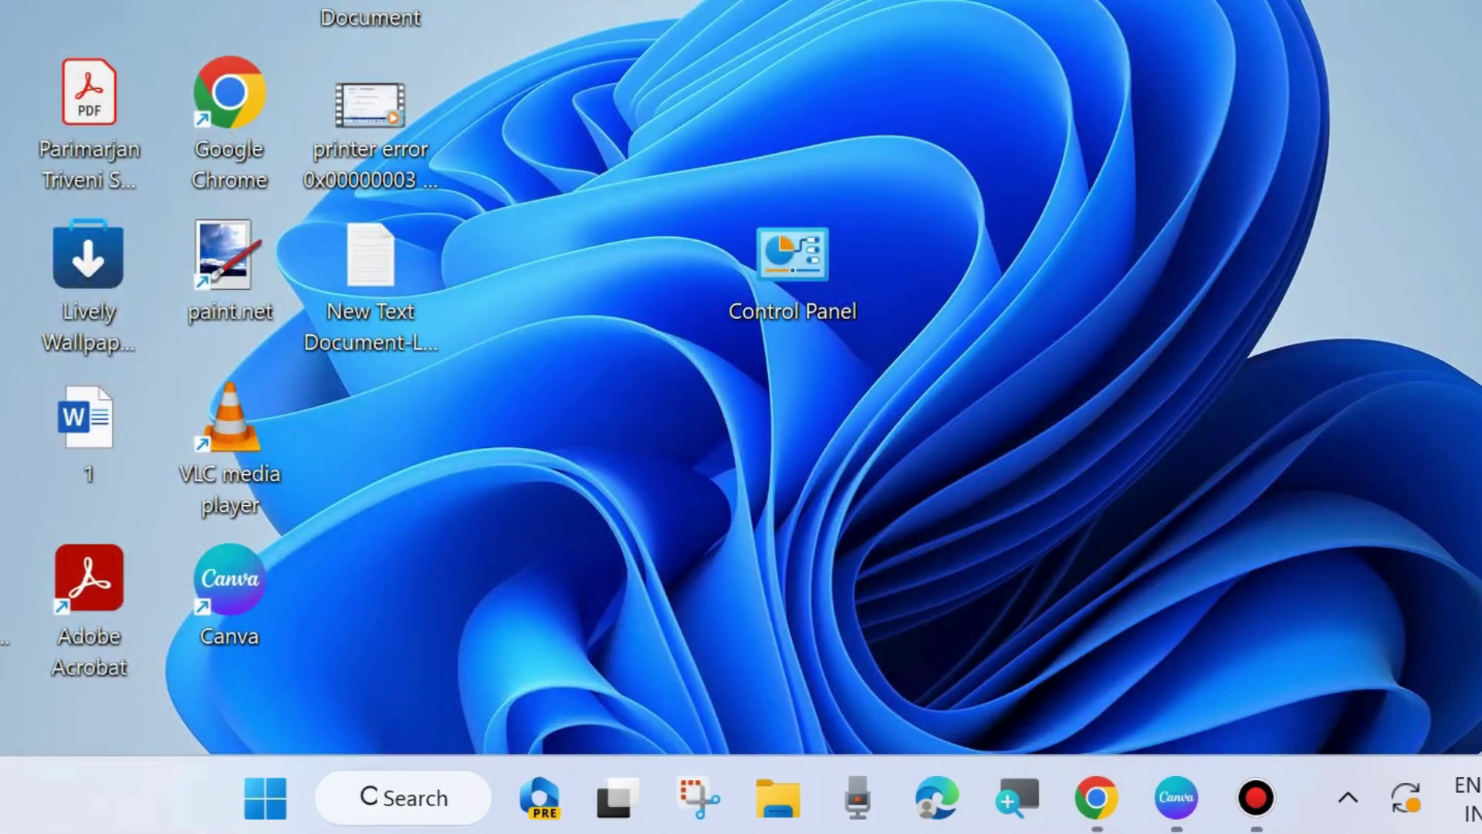